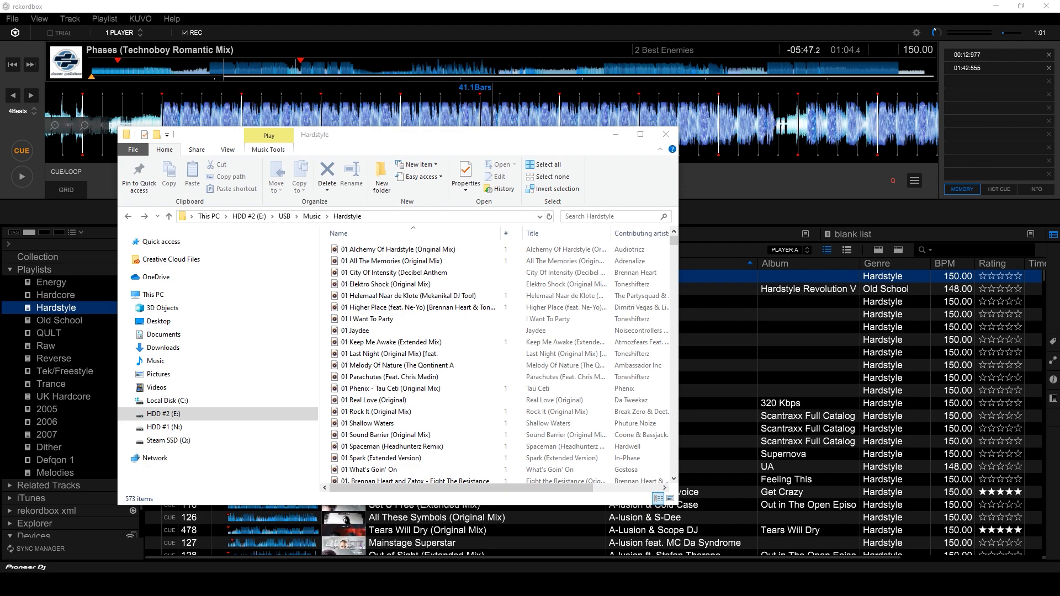
Search the Hardstyle folder for 'i am australian' to confirm the track is there.
click(614, 216)
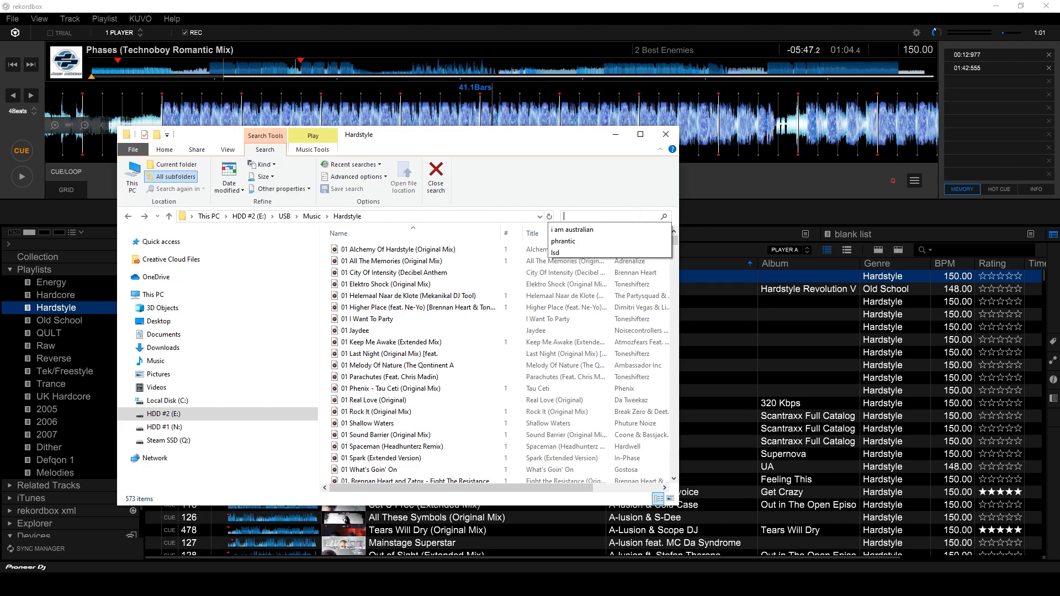
click(572, 230)
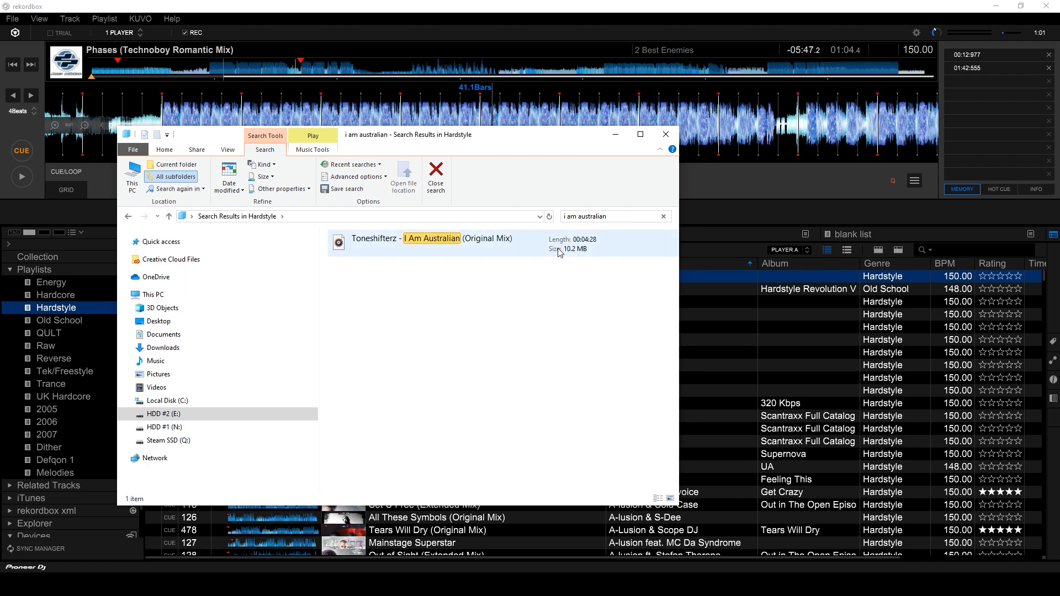
drag(532, 148, 476, 120)
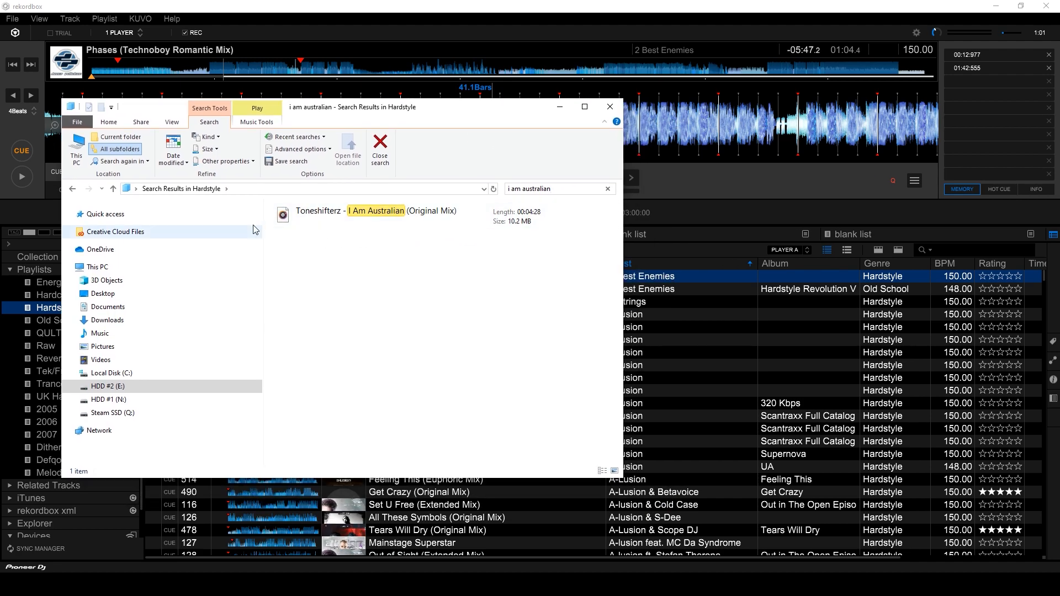
Go back from the search results up to the Music folder.
click(72, 188)
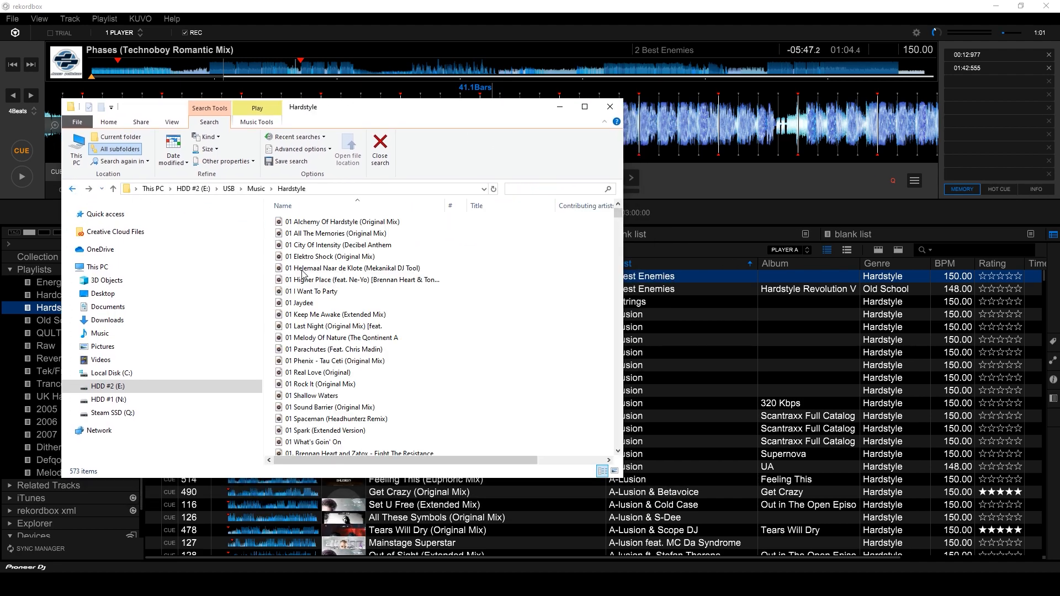
click(261, 190)
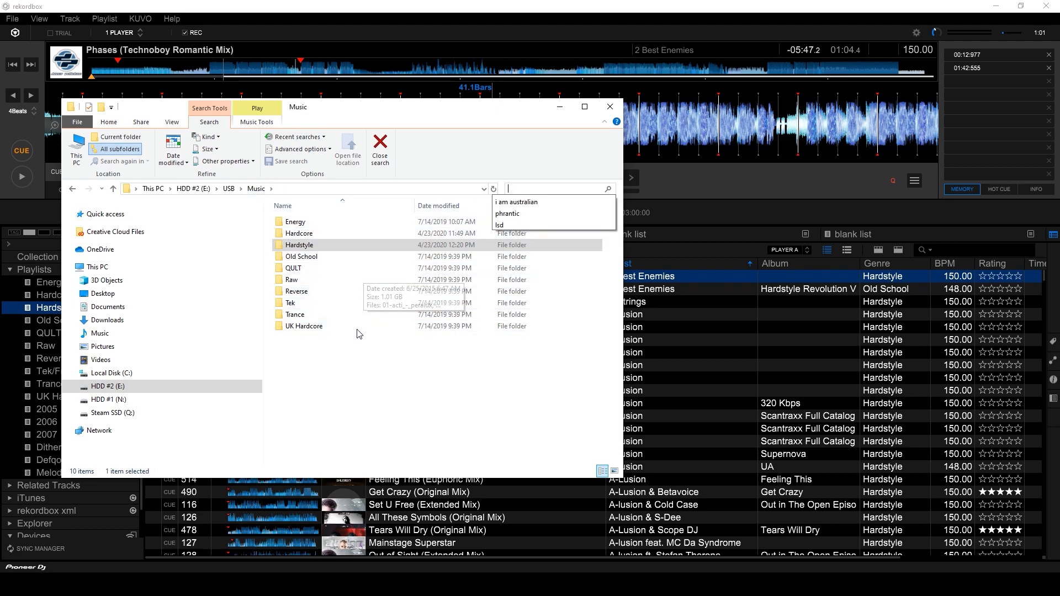
click(398, 387)
drag(351, 118, 452, 126)
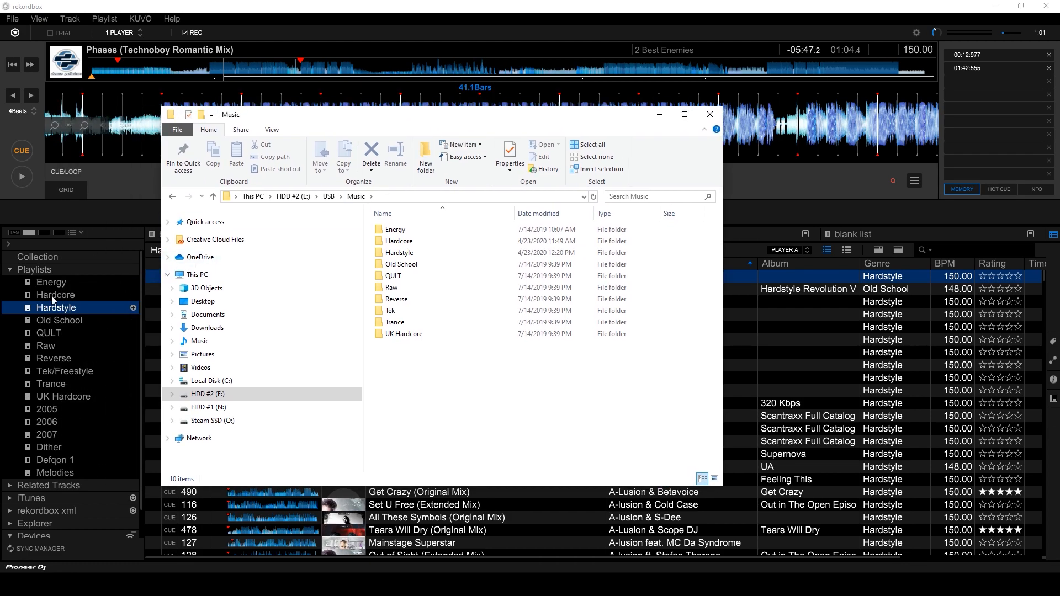
drag(534, 118, 450, 122)
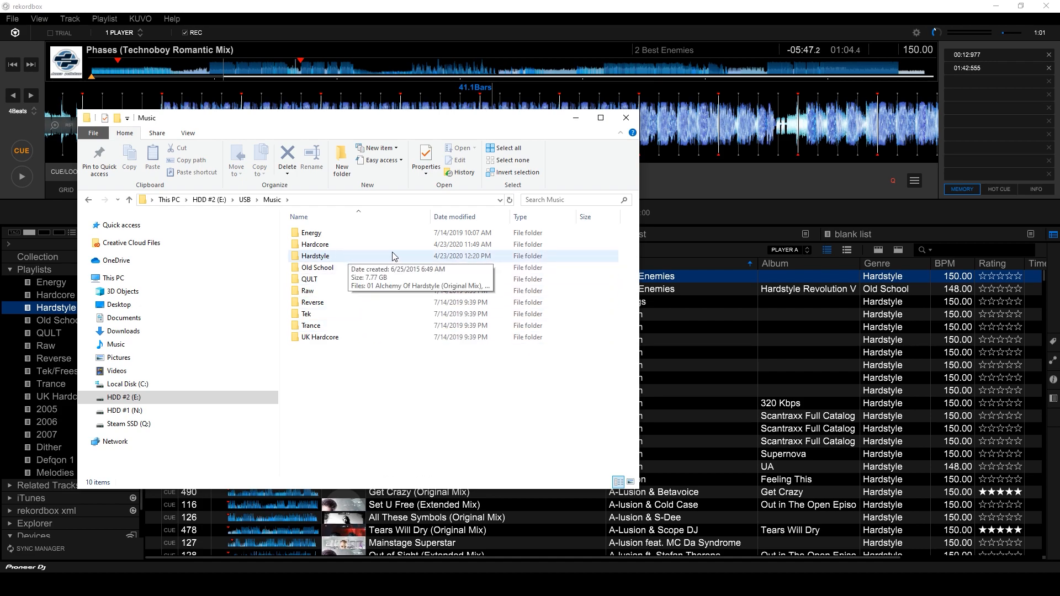
Select the Hardstyle, Raw, Reverse and Energy genre folders in turn.
click(342, 259)
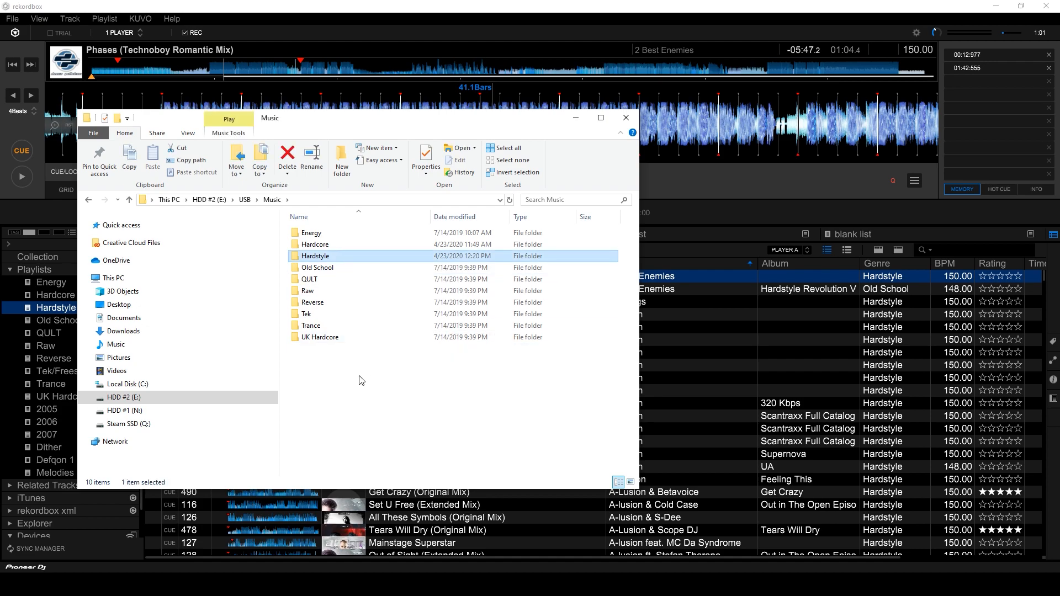
click(344, 295)
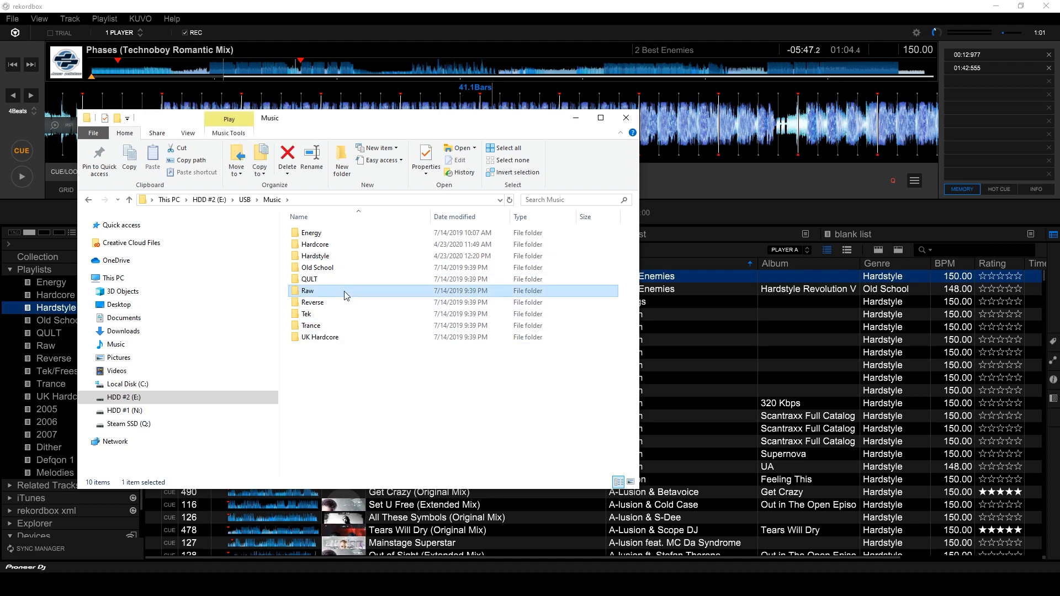
click(342, 302)
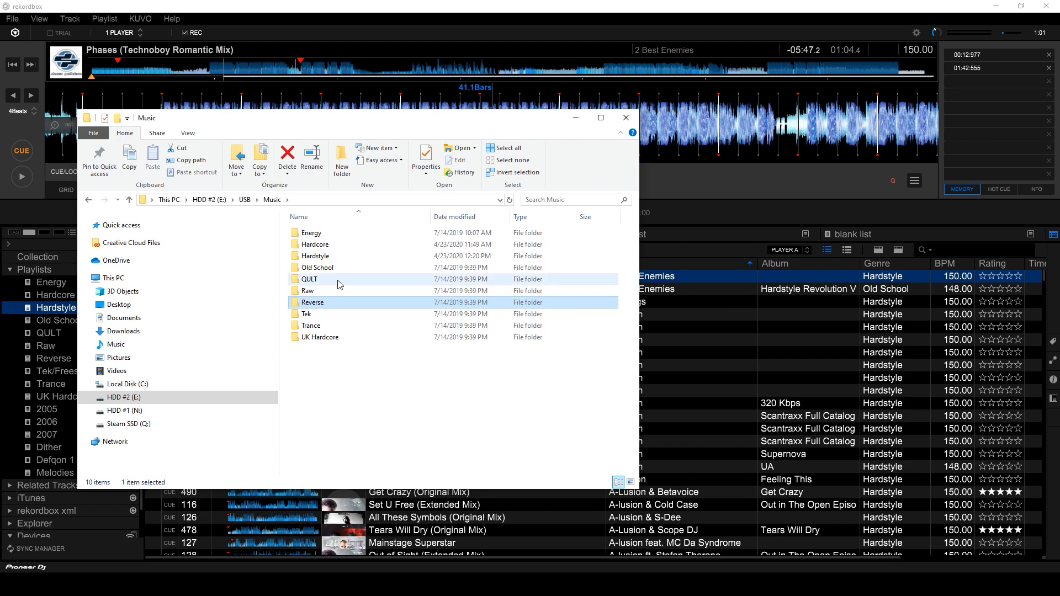
click(343, 237)
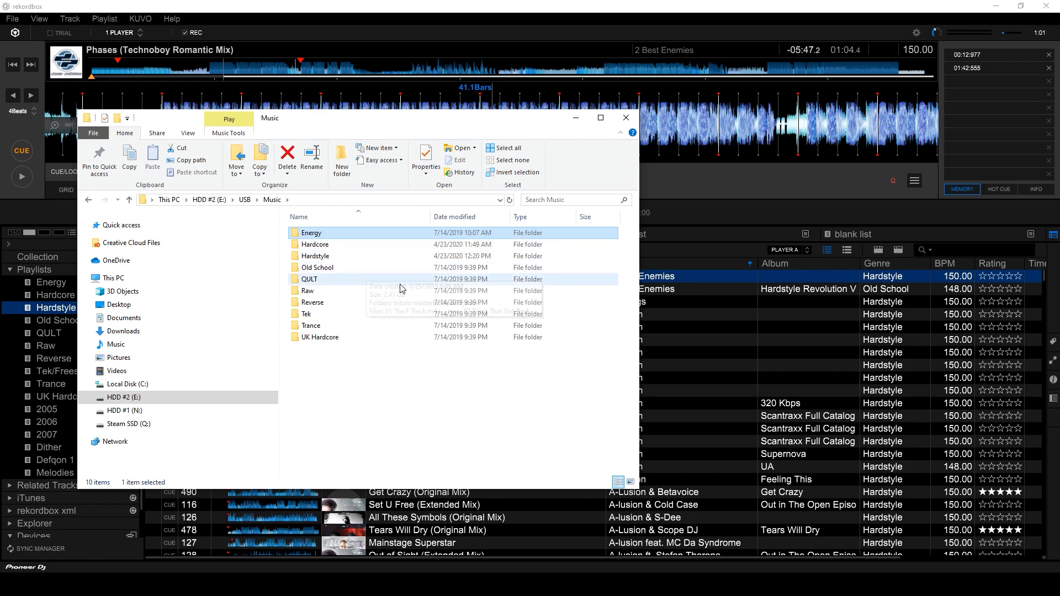
Search inside Hardstyle for 'i am australian' and select the Toneshifterz result.
double_click(387, 257)
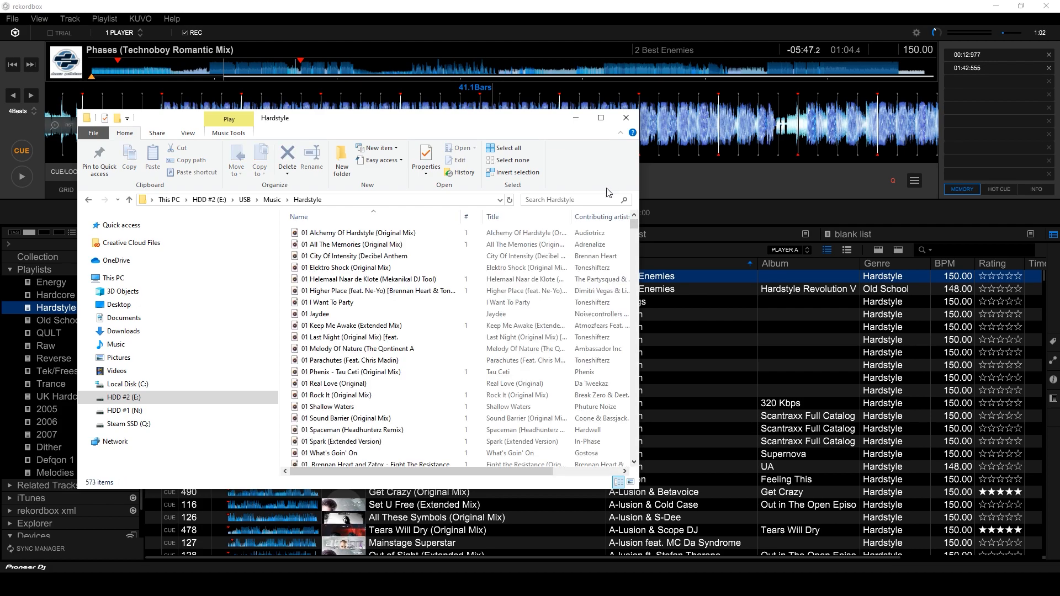
click(574, 199)
text(i am australian)
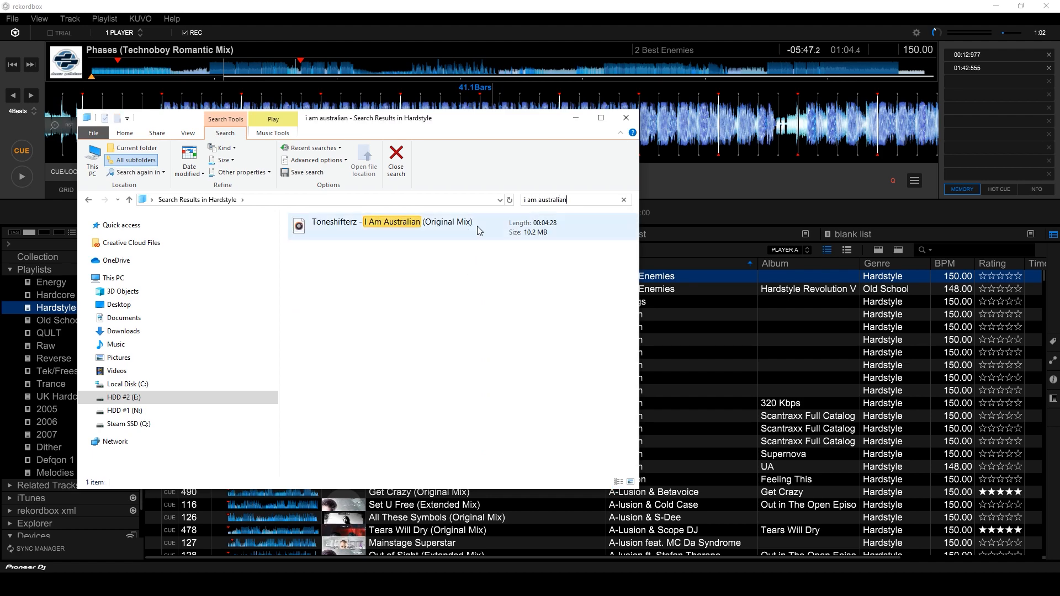
drag(451, 122, 617, 106)
click(499, 216)
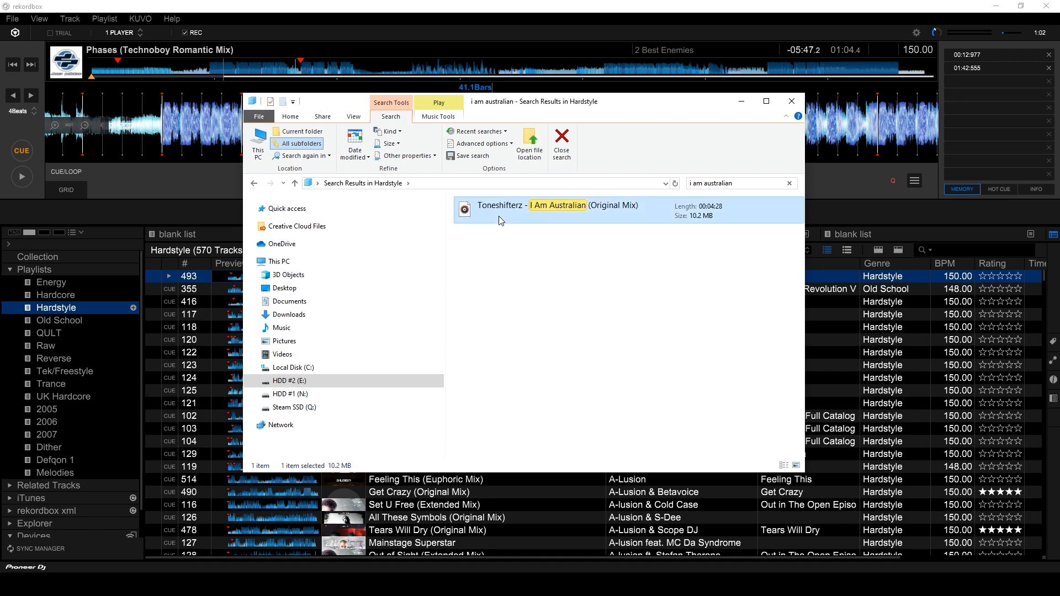
Show the file's Properties Details tab, with 00:04:28 length and 320kbps.
right_click(499, 216)
click(553, 461)
drag(591, 224, 511, 193)
click(493, 212)
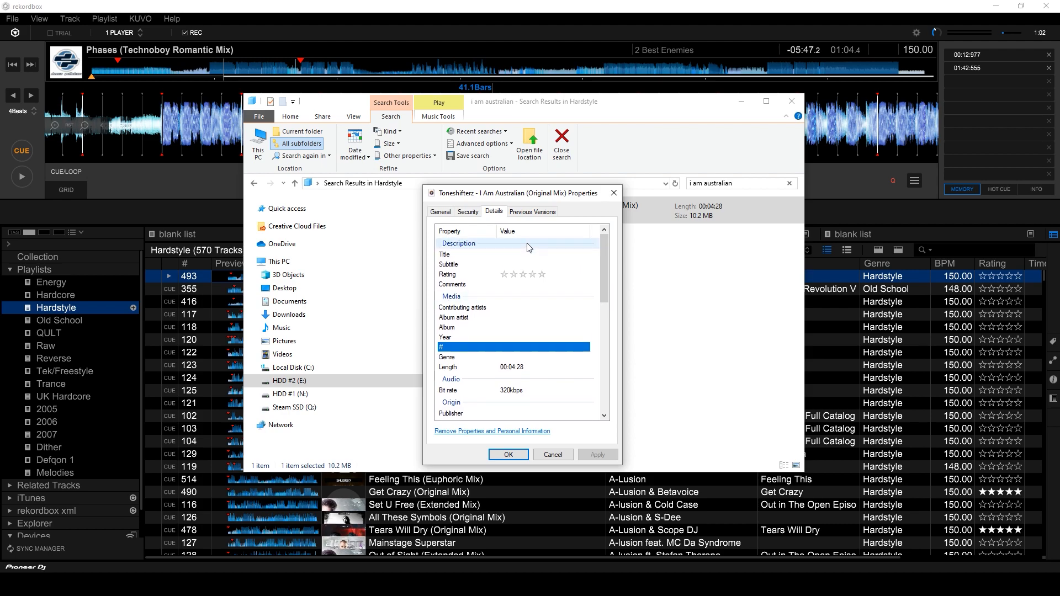
drag(548, 195, 530, 164)
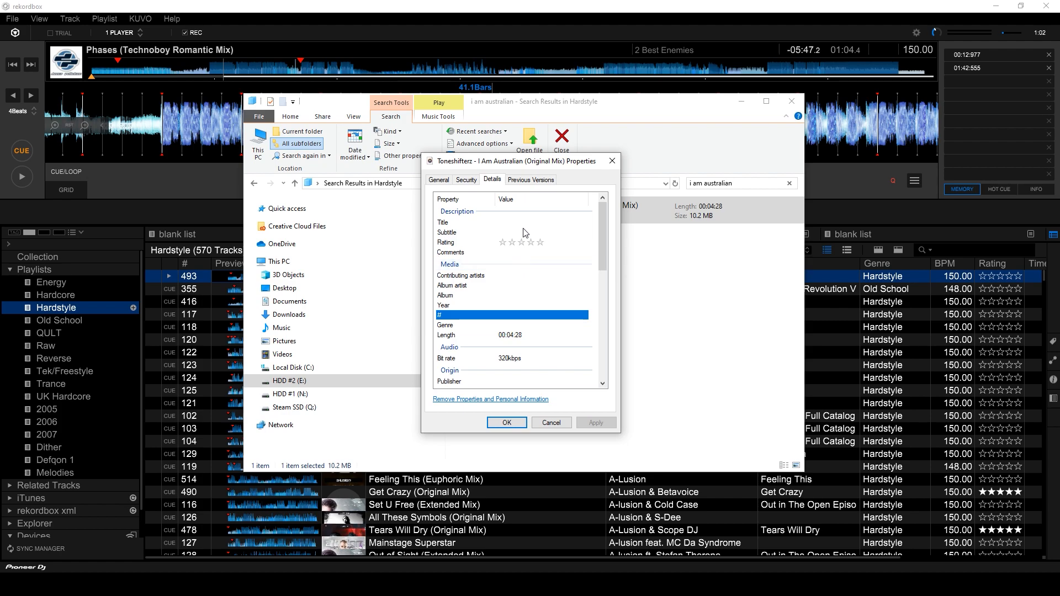
drag(527, 161, 484, 223)
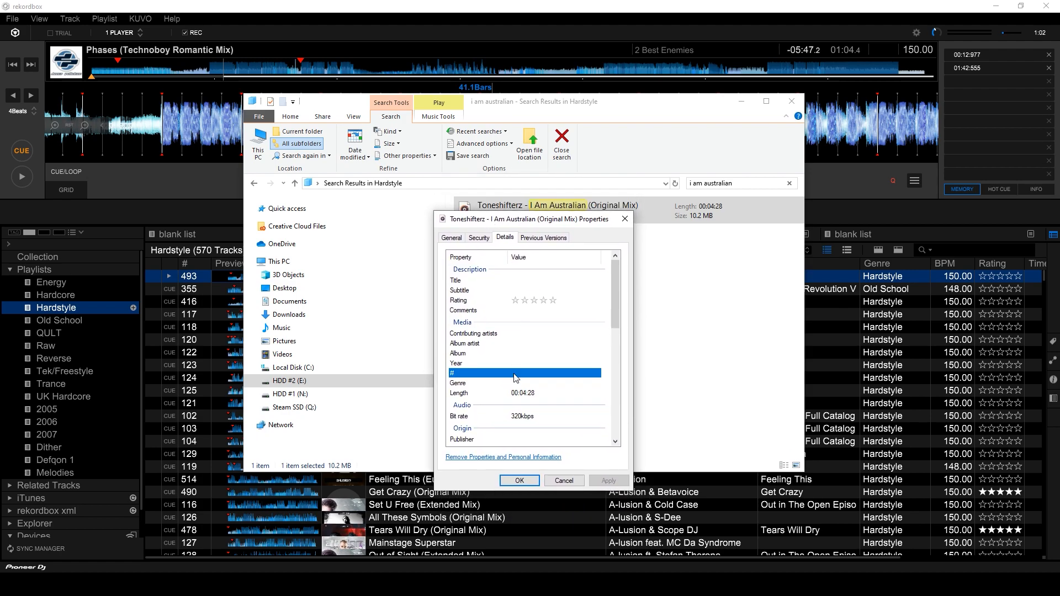
Set the Title to I Am Australian and Contributing artists to Toneshifterz.
click(532, 281)
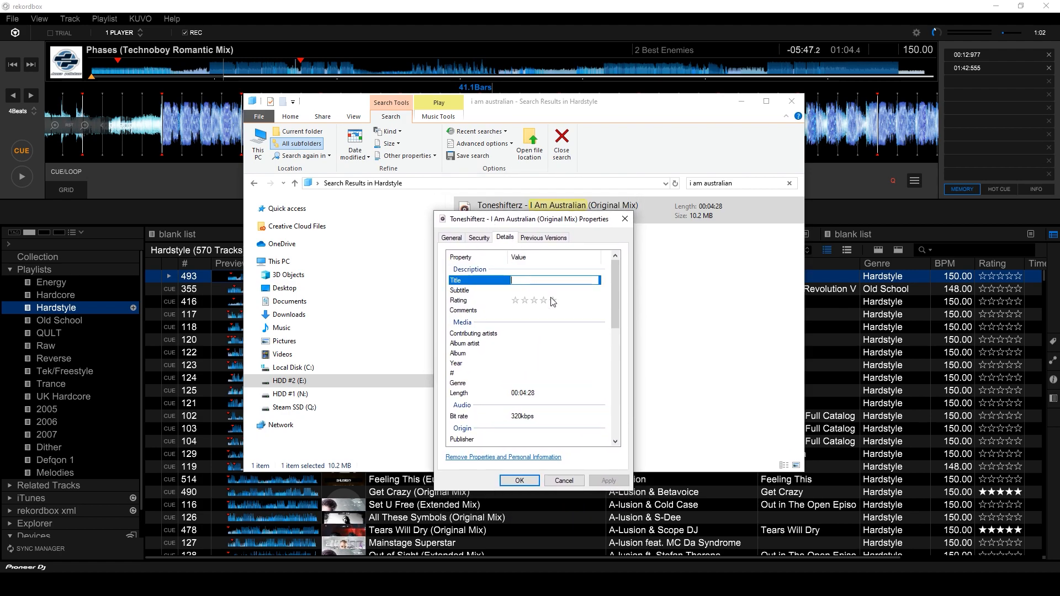
text(I Am Australian)
click(539, 334)
text(Toneshifterz)
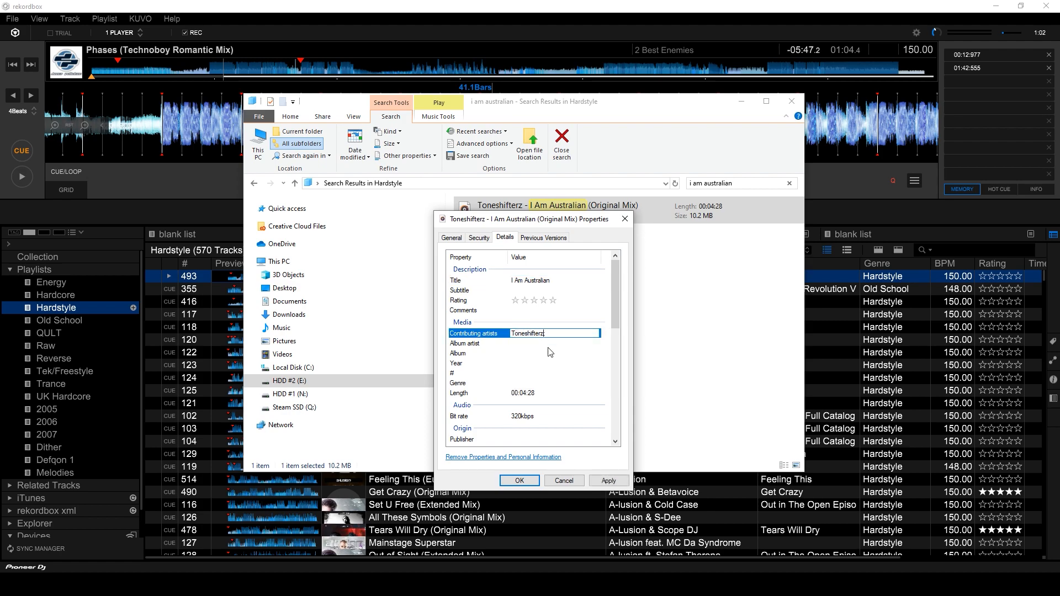
key(BackSpace)
drag(555, 220, 544, 199)
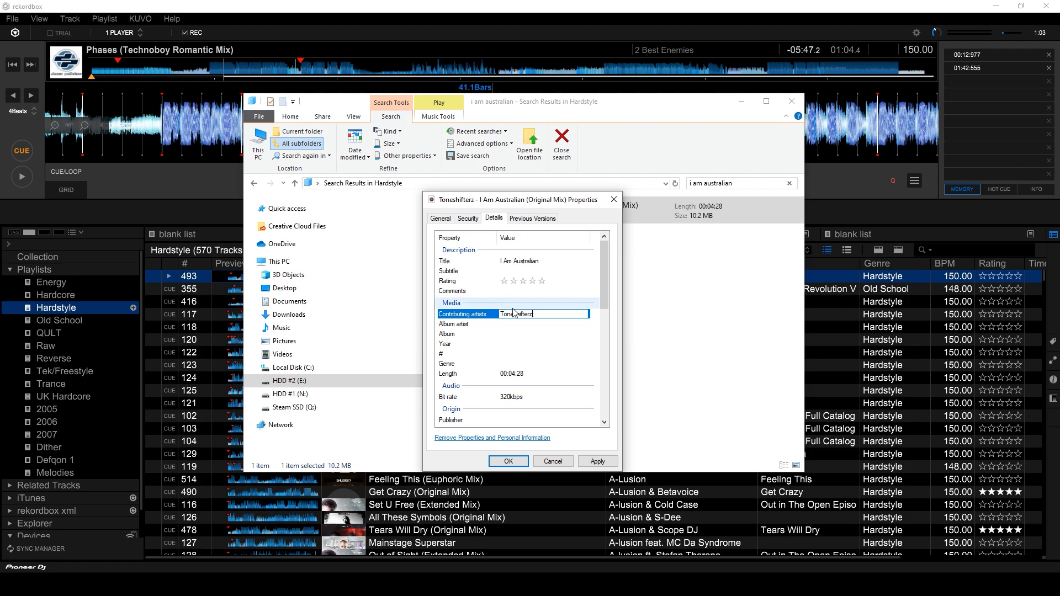
Set genre Hardstyle and year 2019, then apply and close Properties.
click(507, 365)
text(Hardstyle)
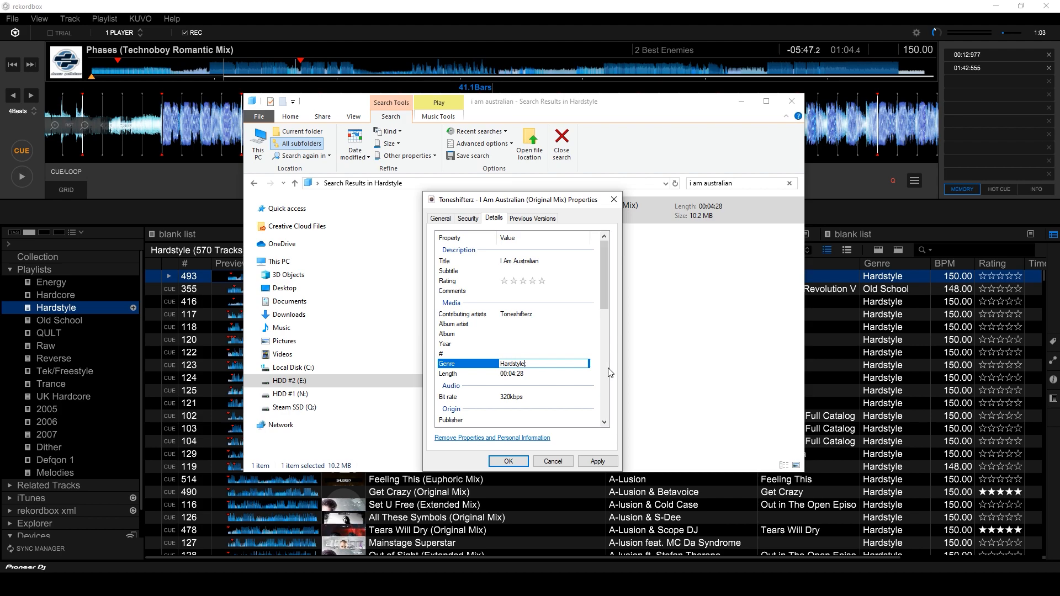
click(605, 367)
drag(605, 367, 593, 276)
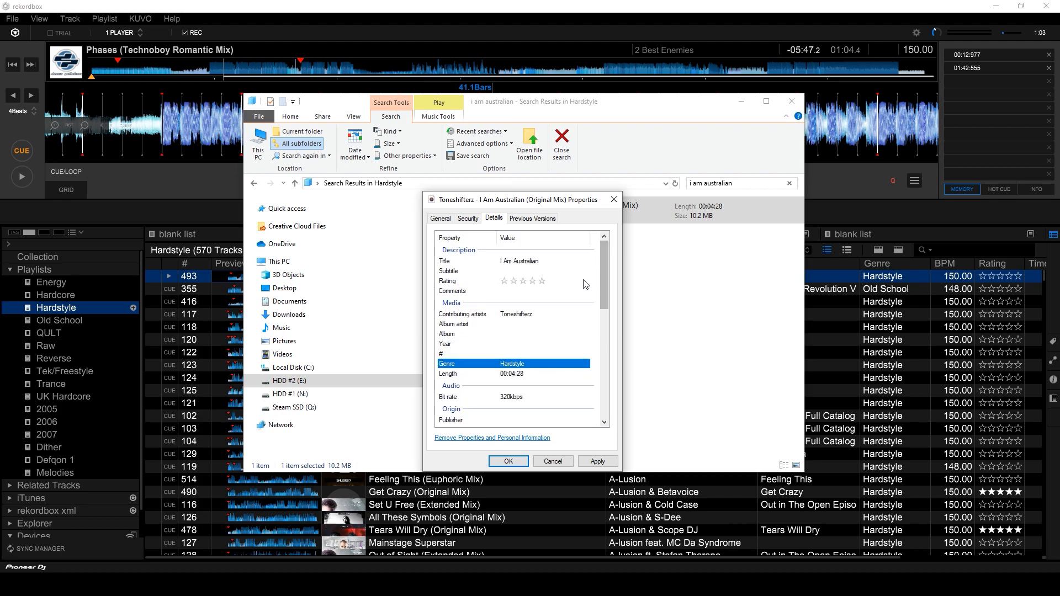
click(534, 344)
text(2019)
key(Return)
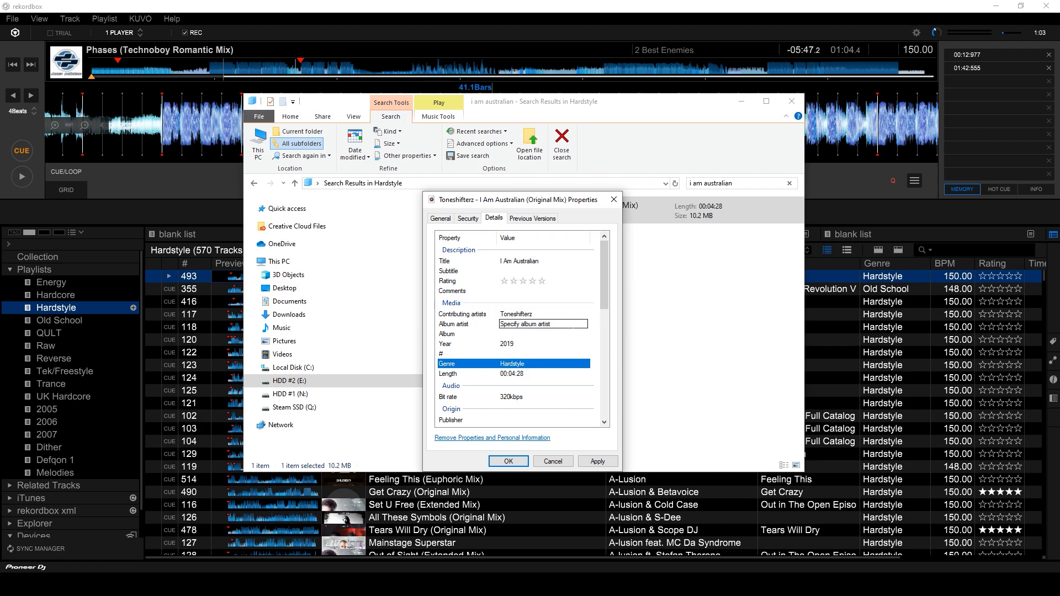
mouse_move(605, 298)
mouse_down()
mouse_move(608, 329)
mouse_move(606, 290)
mouse_up()
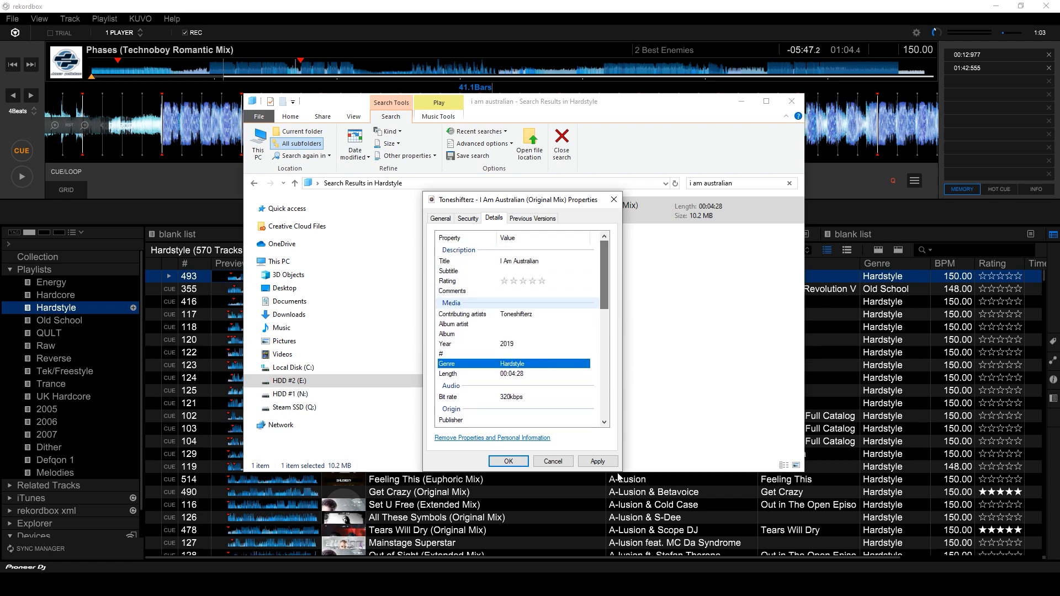
click(597, 461)
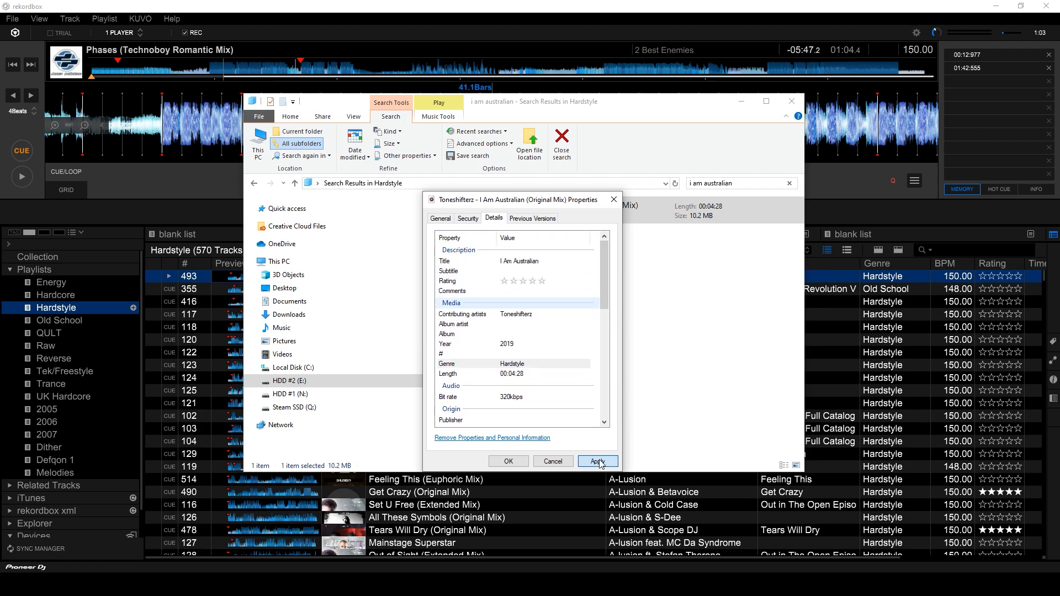
click(506, 462)
Drag the I Am Australian file onto rekordbox's Hardstyle playlist, making it 571 tracks.
drag(559, 105, 643, 126)
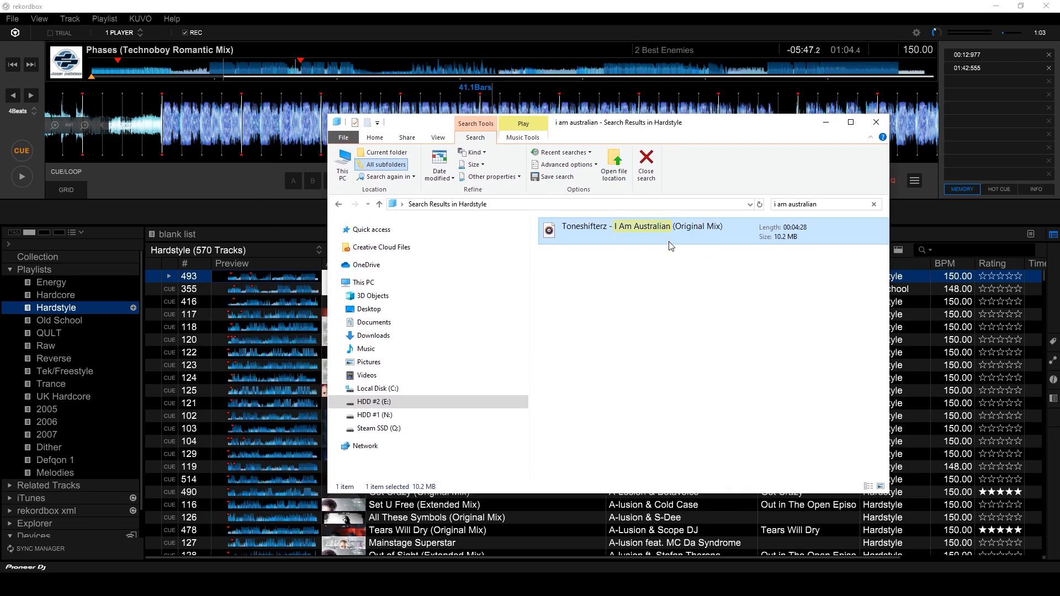
drag(649, 234, 74, 312)
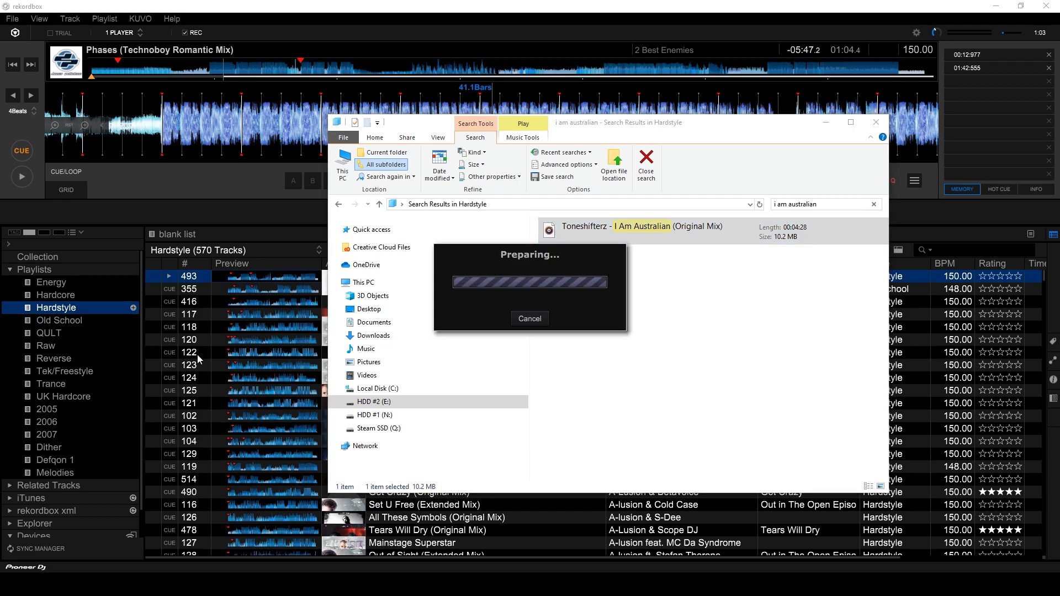
click(487, 11)
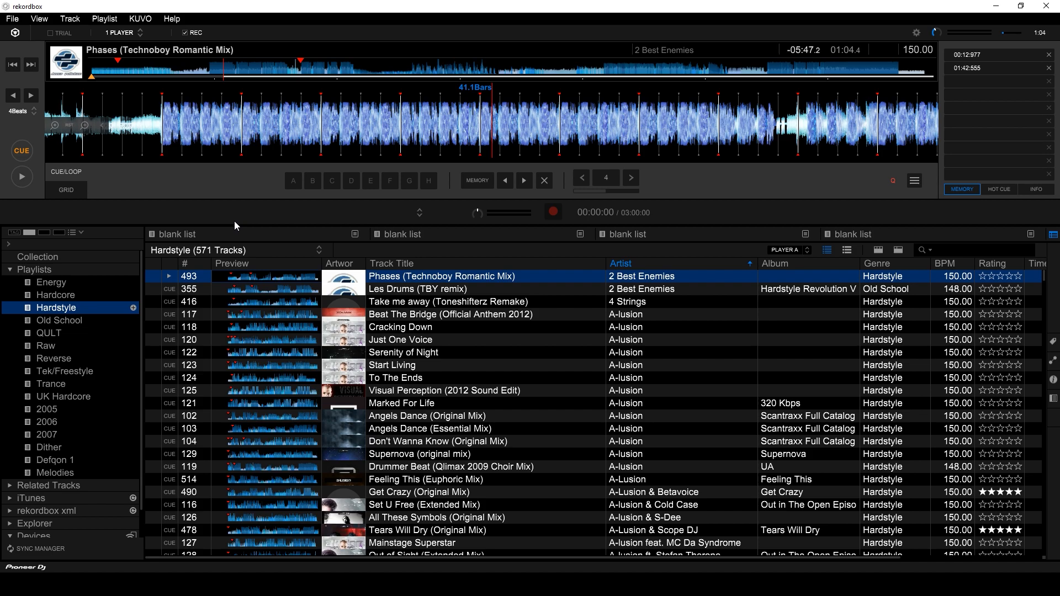
Search the Hardstyle playlist for 'i am australian' and load the track into the deck.
click(947, 250)
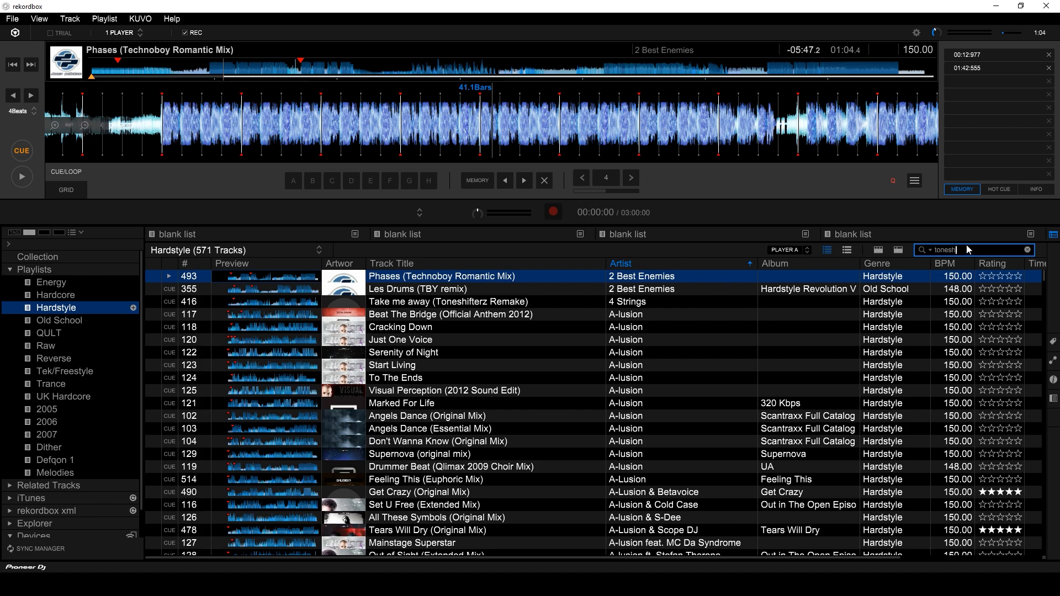
key(BackSpace)
key(BackSpace)
key(BackSpace)
key(BackSpace)
key(BackSpace)
key(BackSpace)
key(BackSpace)
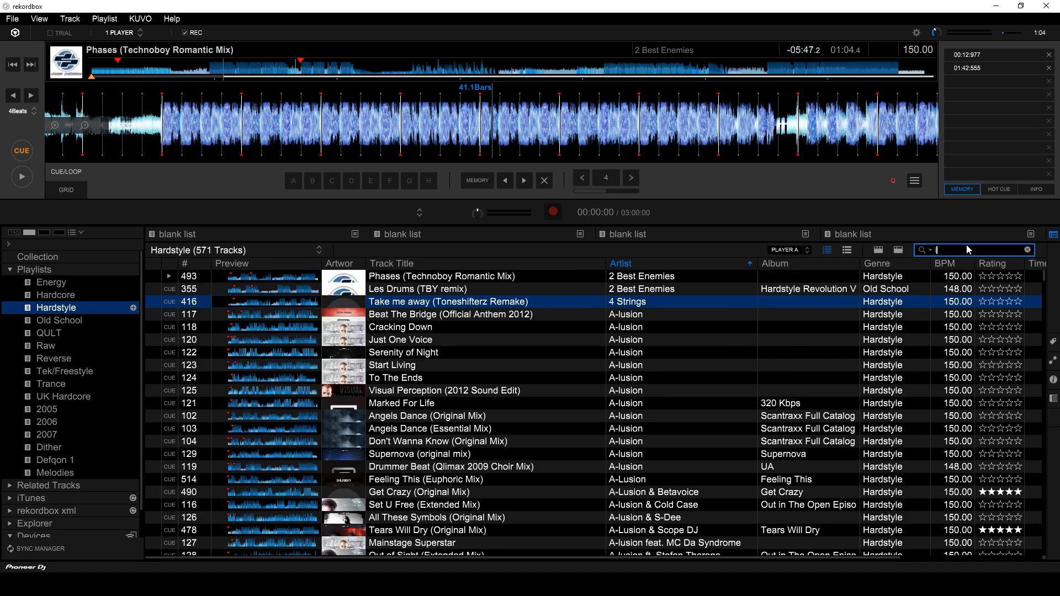
text(i am australian)
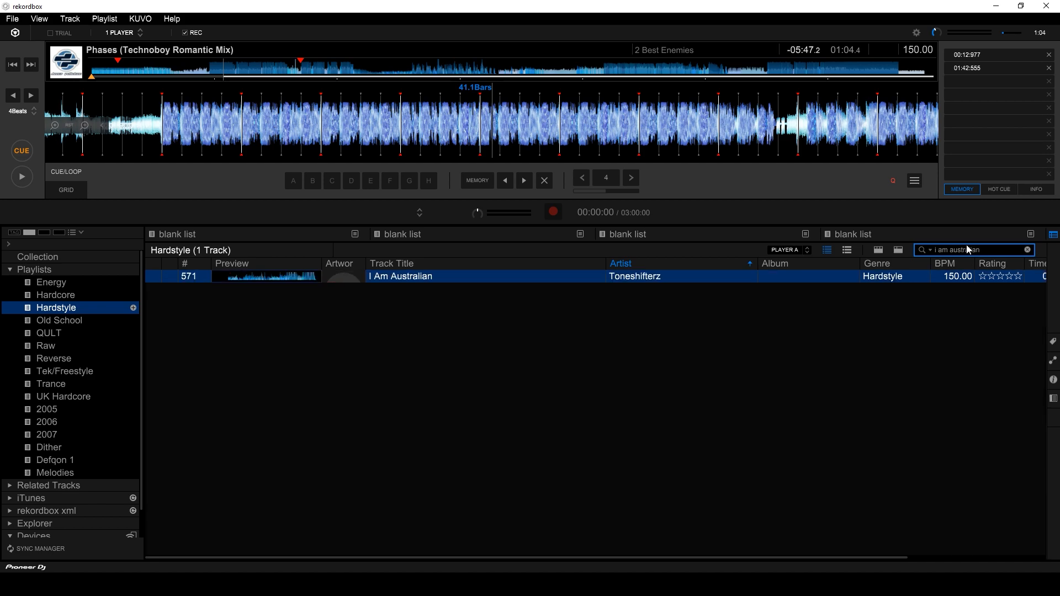
double_click(498, 276)
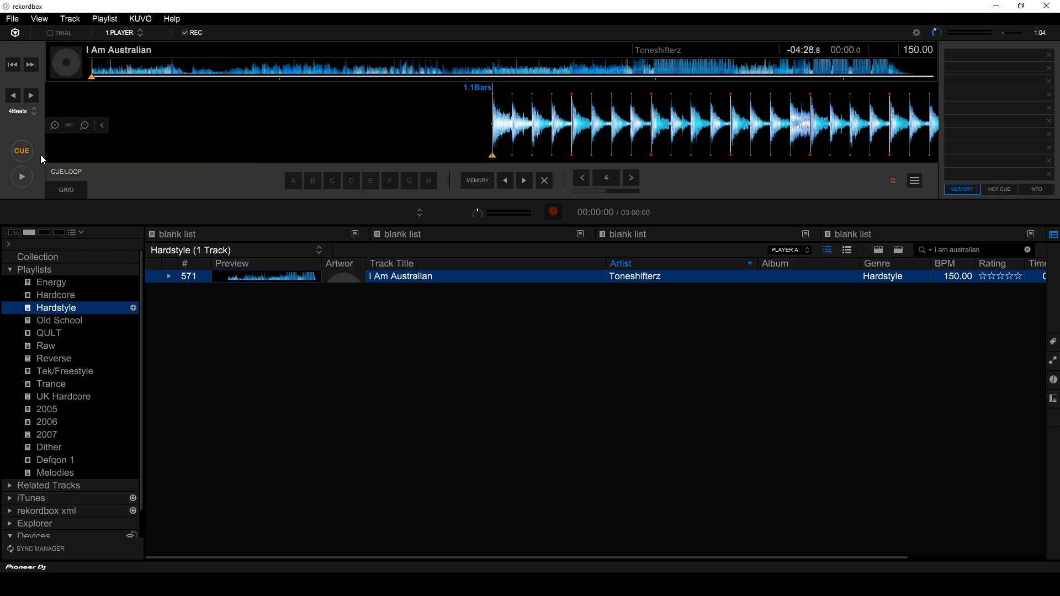
Store a memory cue at the very start of I Am Australian.
click(24, 154)
click(477, 180)
drag(528, 123, 529, 123)
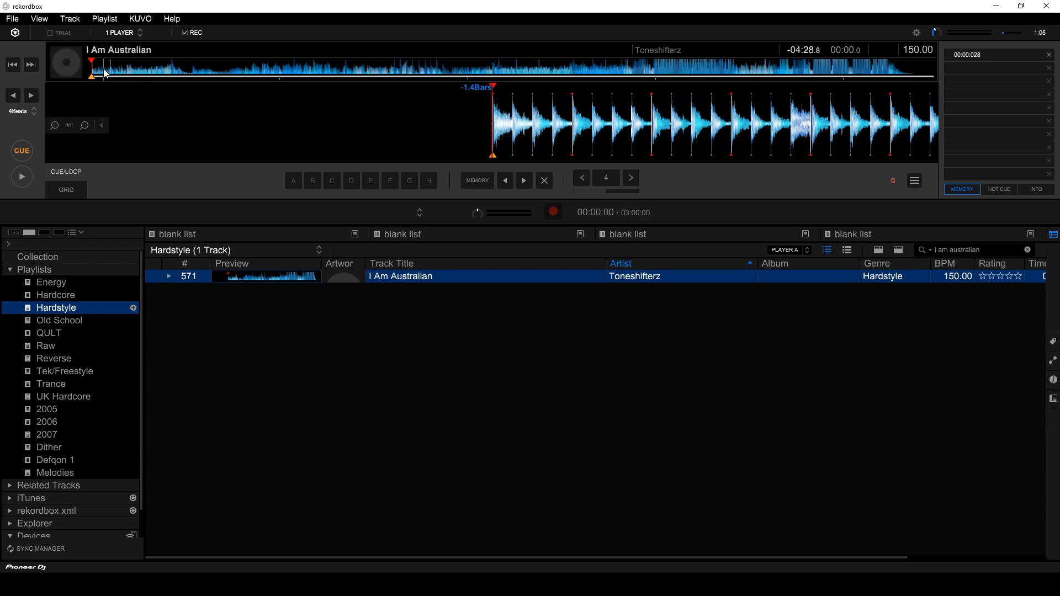
Audition the track around 24 seconds and around 02:25.
drag(114, 75, 171, 72)
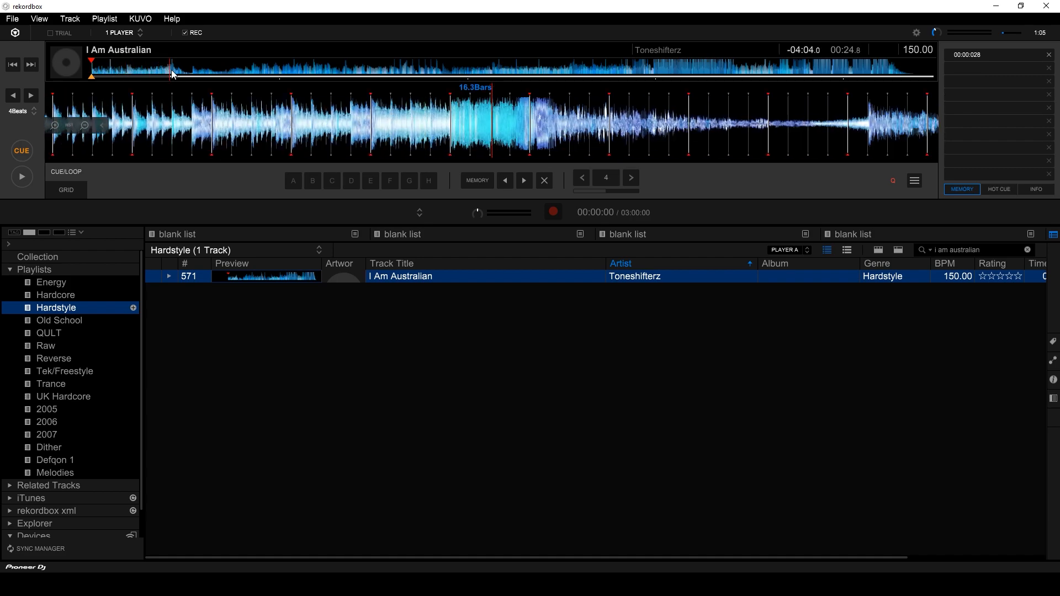
click(29, 176)
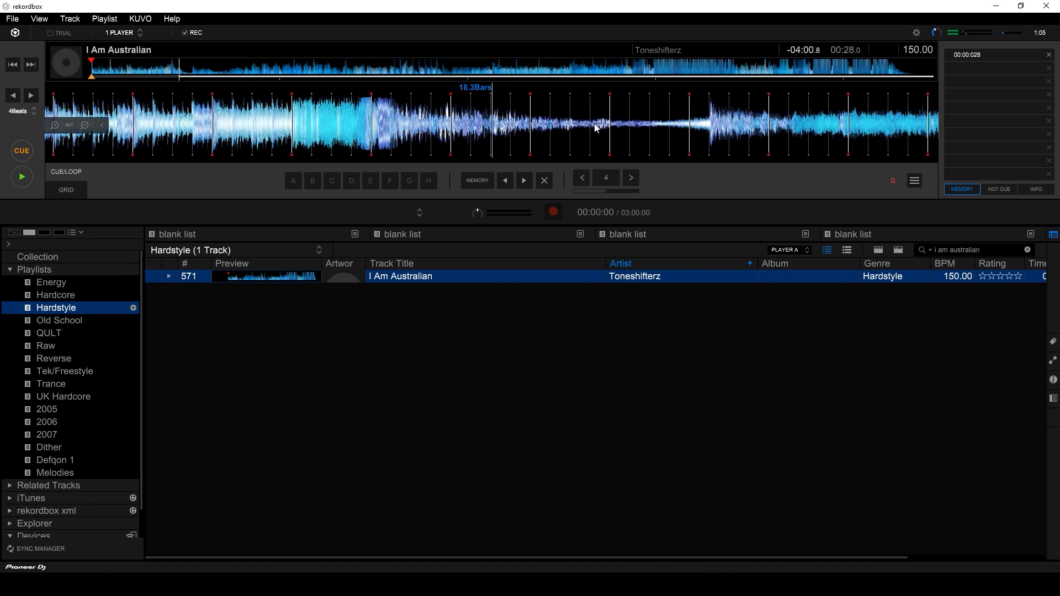
key(space)
drag(227, 117, 283, 129)
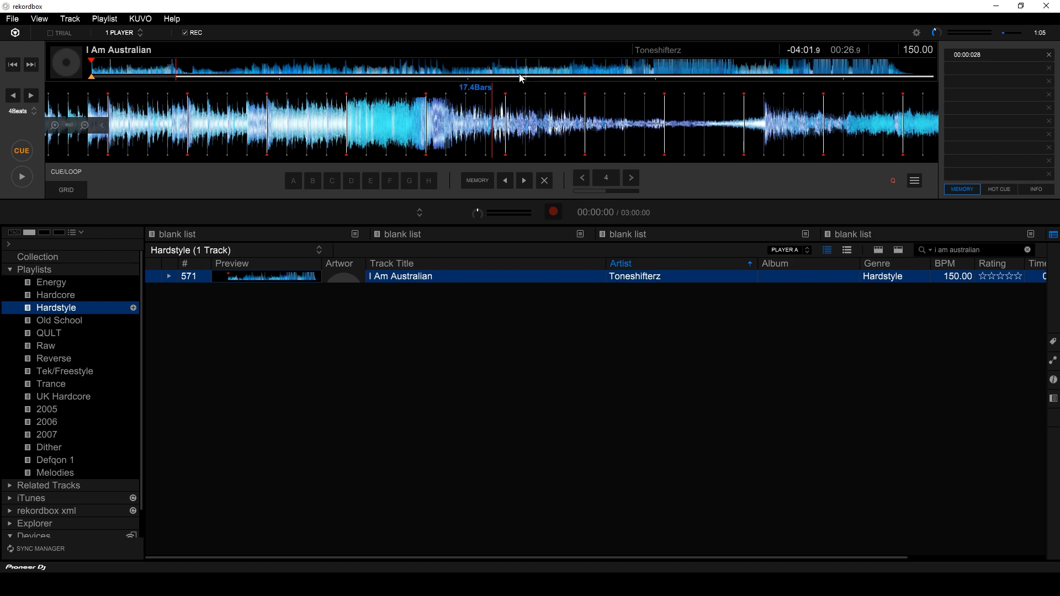
click(550, 70)
key(space)
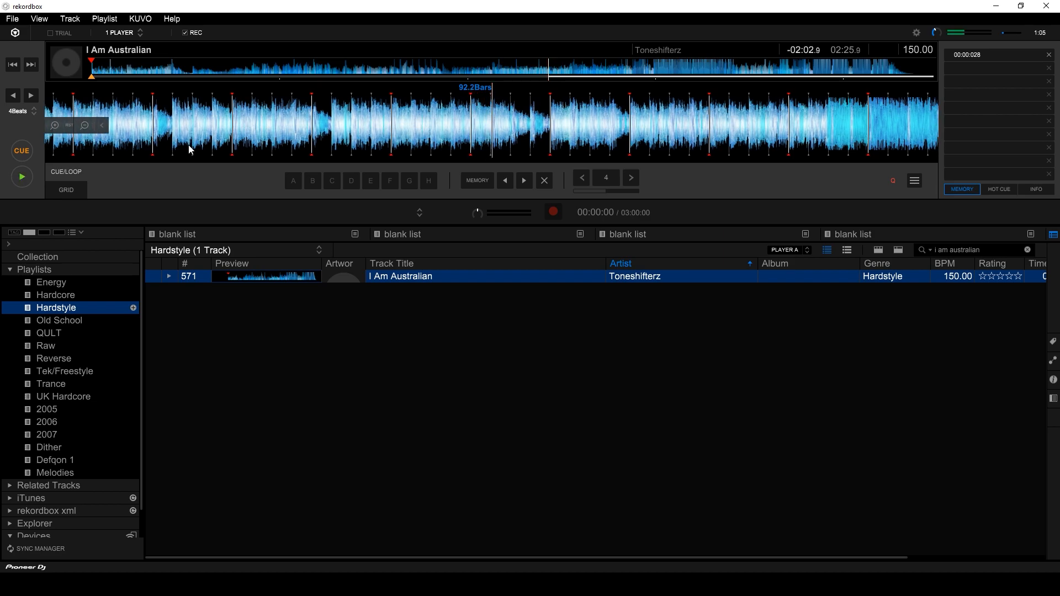
Narrow in on the beat at 02:08.0 and park the playhead there.
click(487, 69)
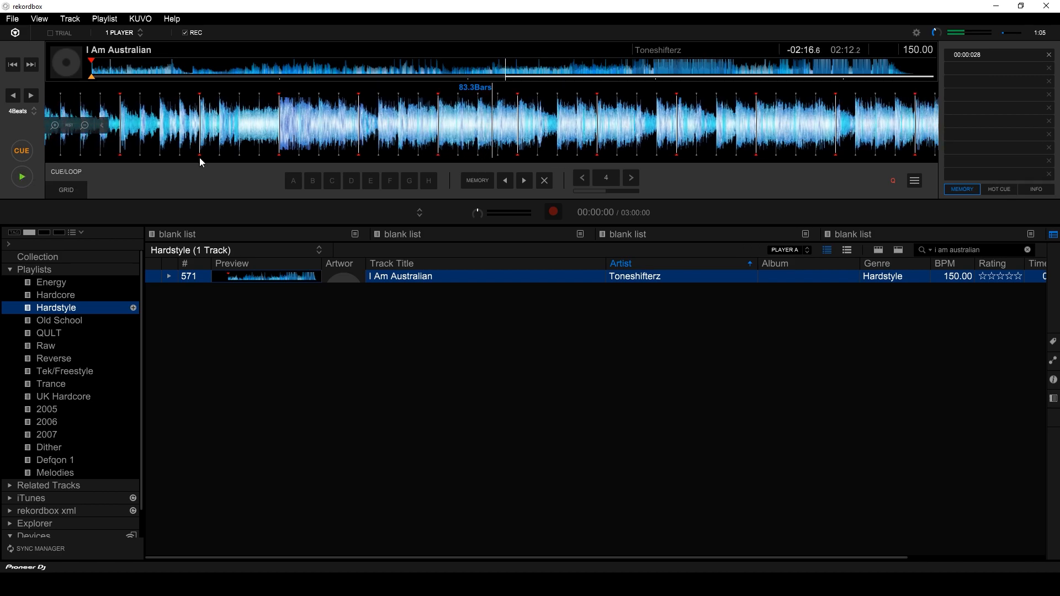
click(21, 181)
drag(400, 123, 898, 119)
click(540, 64)
click(480, 64)
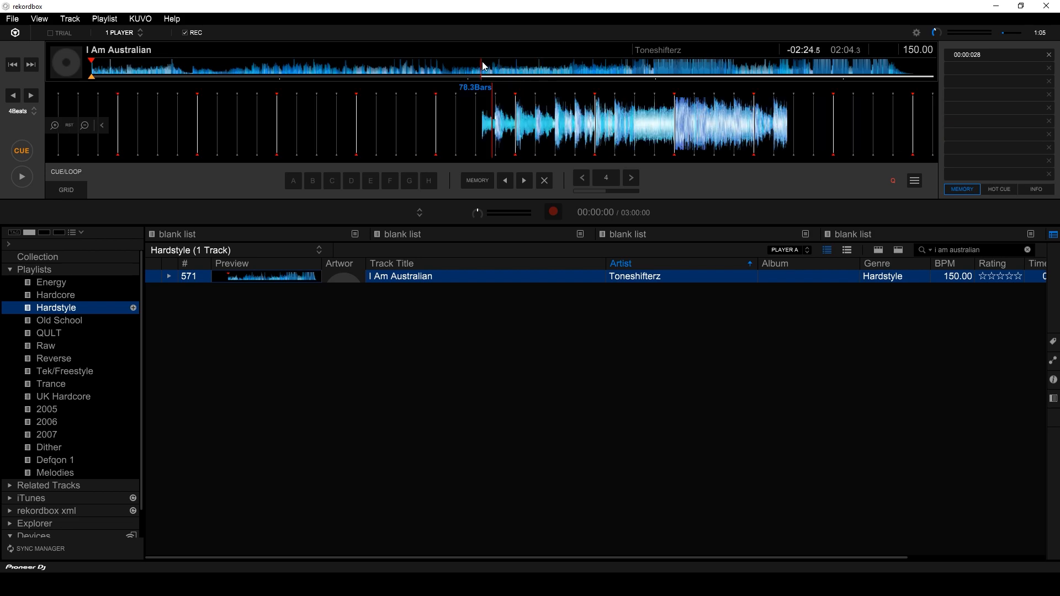
drag(471, 125, 322, 133)
click(21, 180)
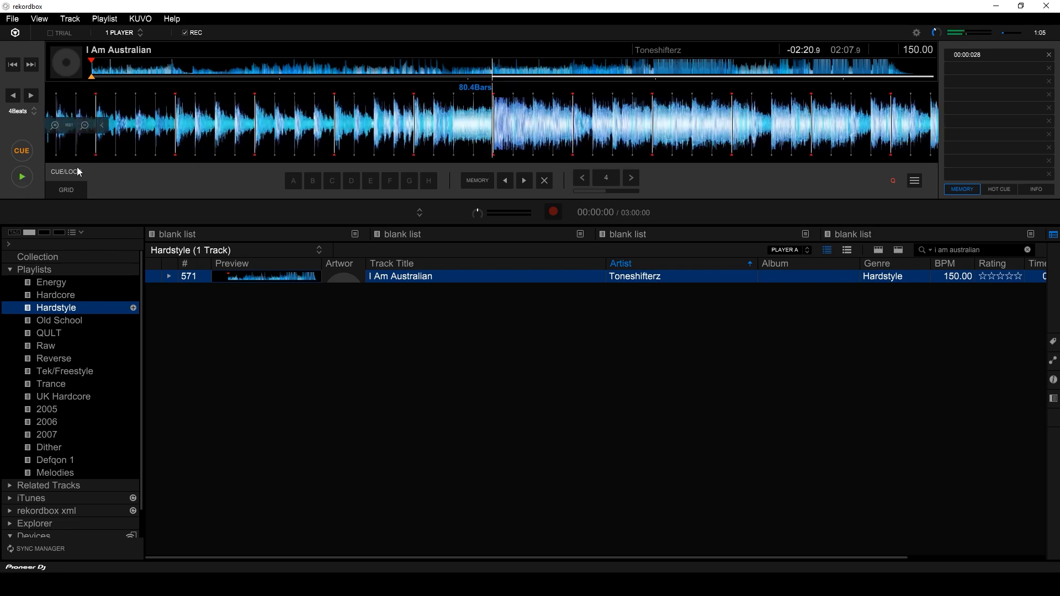
click(26, 179)
drag(362, 131, 373, 131)
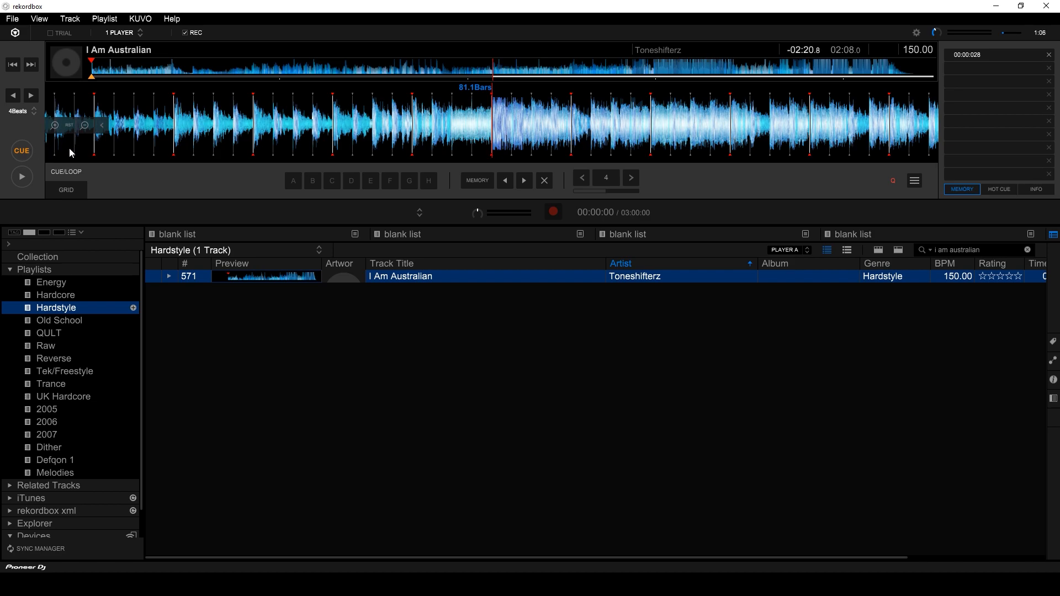
Save a memory cue at 02:08, then play the track from its first beat.
click(25, 152)
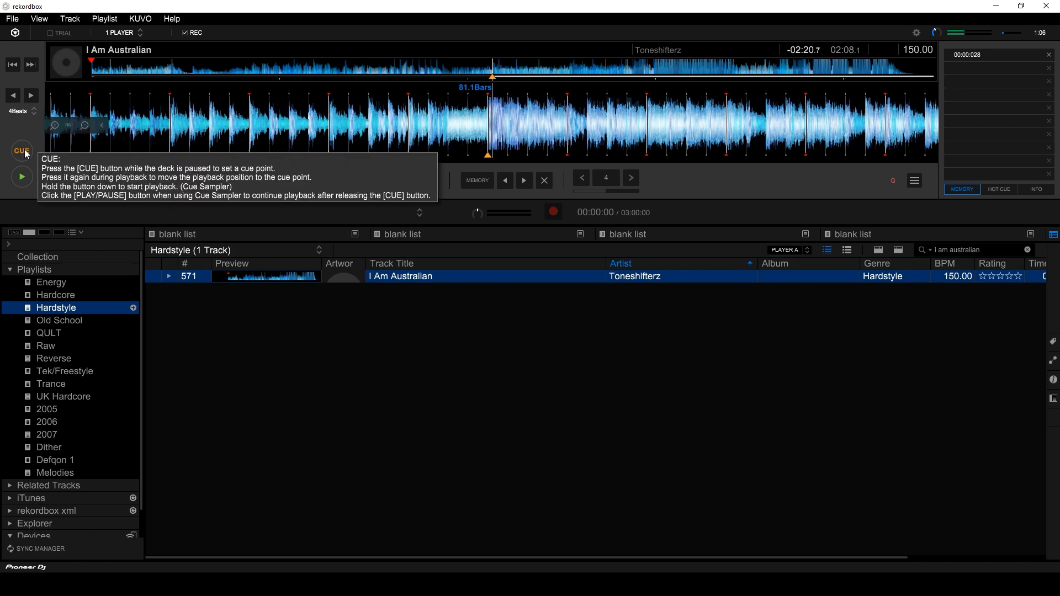
click(468, 181)
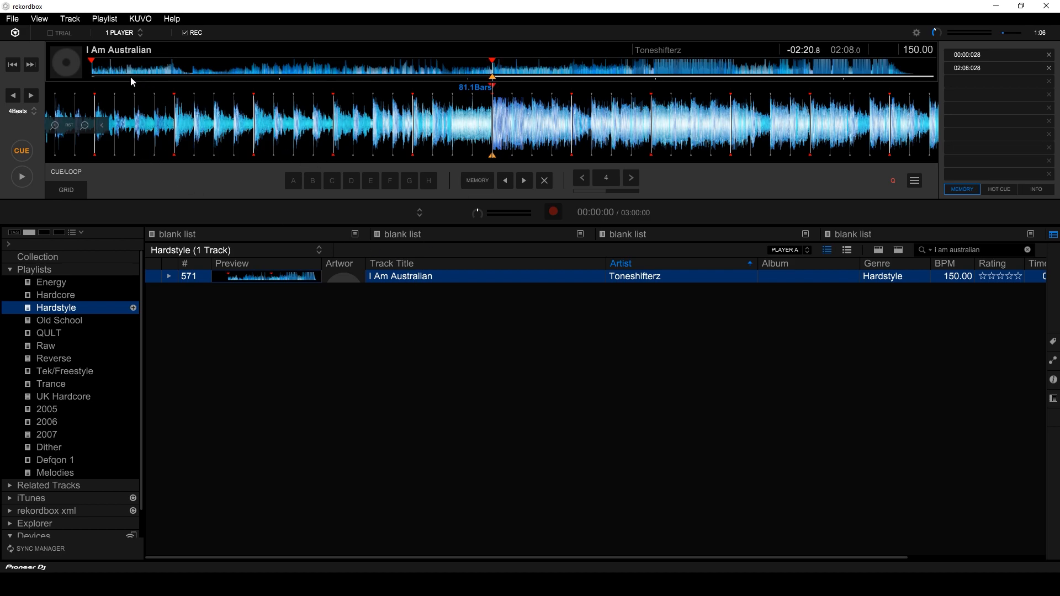
click(92, 71)
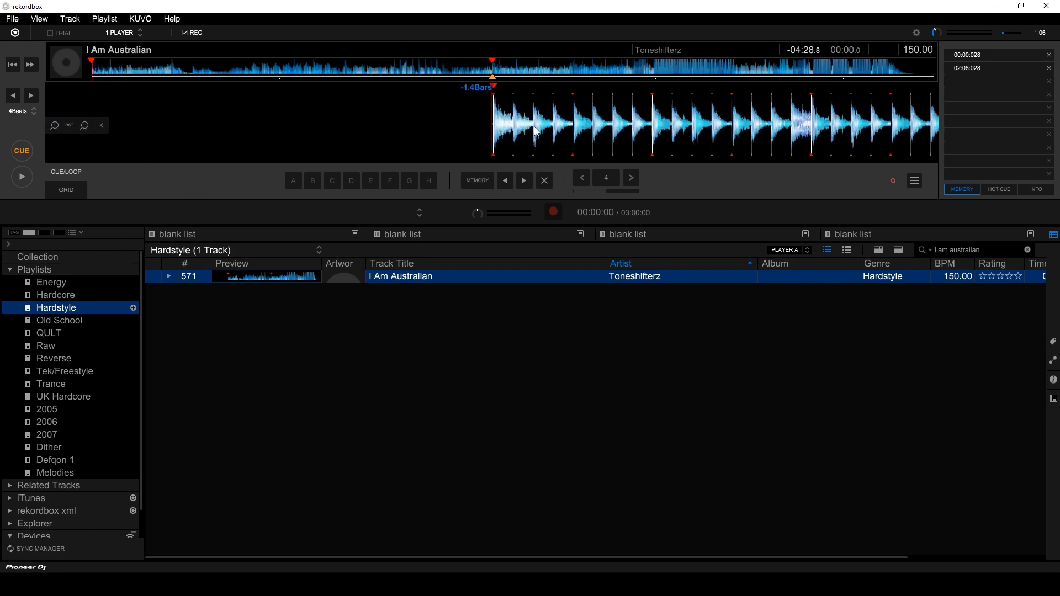
click(171, 72)
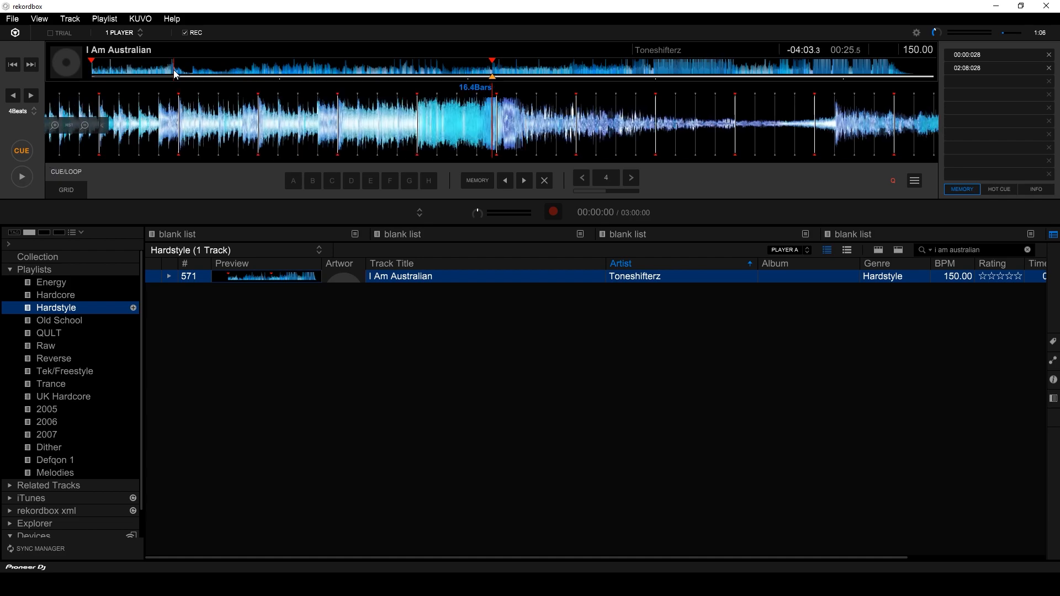
click(32, 67)
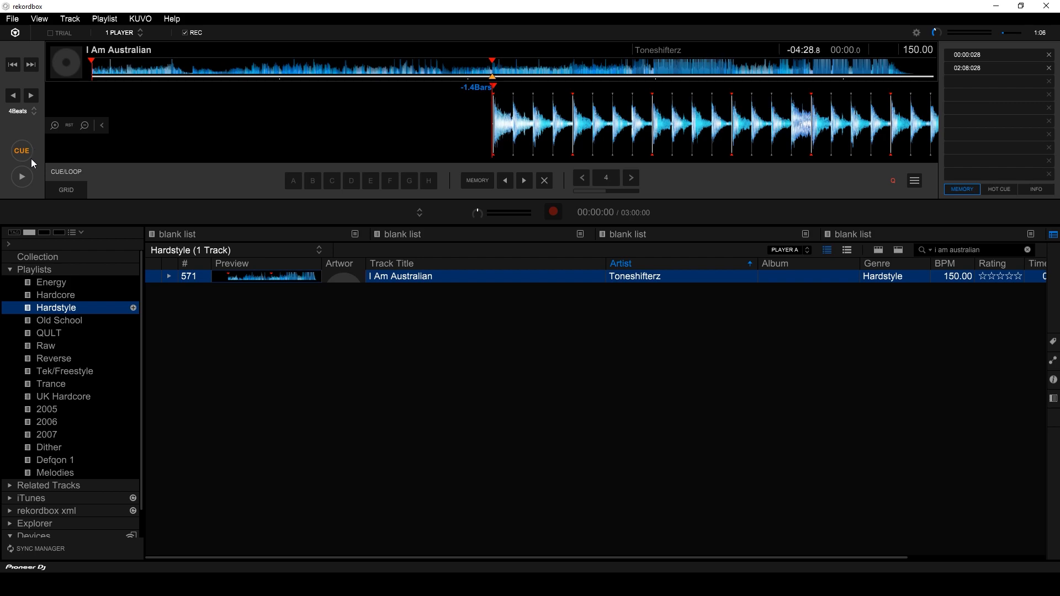
drag(504, 122, 504, 126)
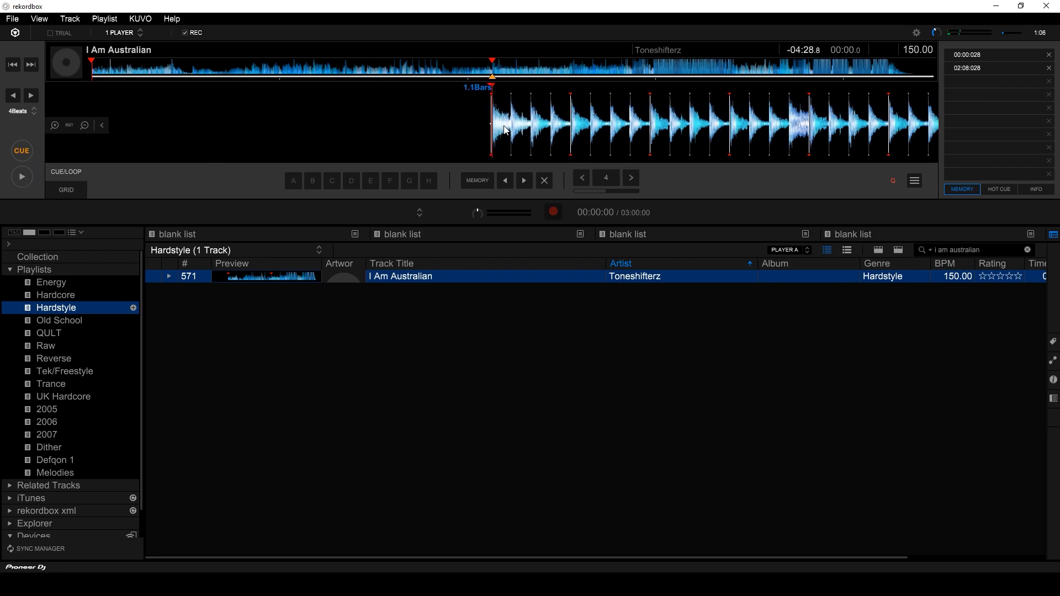
click(22, 177)
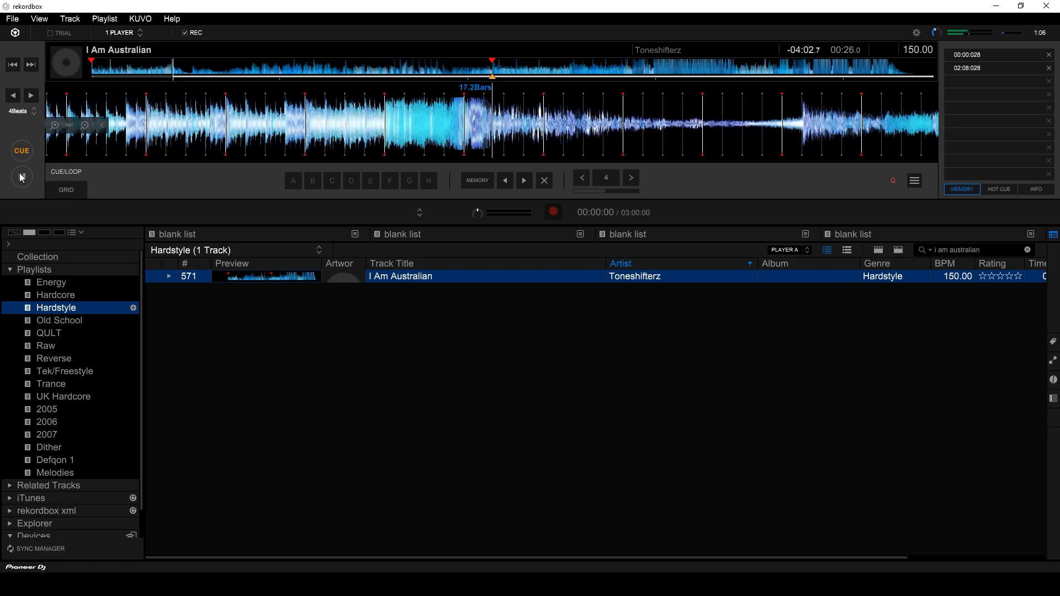
Stop playback, store a memory cue at 00:12.828, and return to the track start.
key(space)
drag(449, 132, 486, 131)
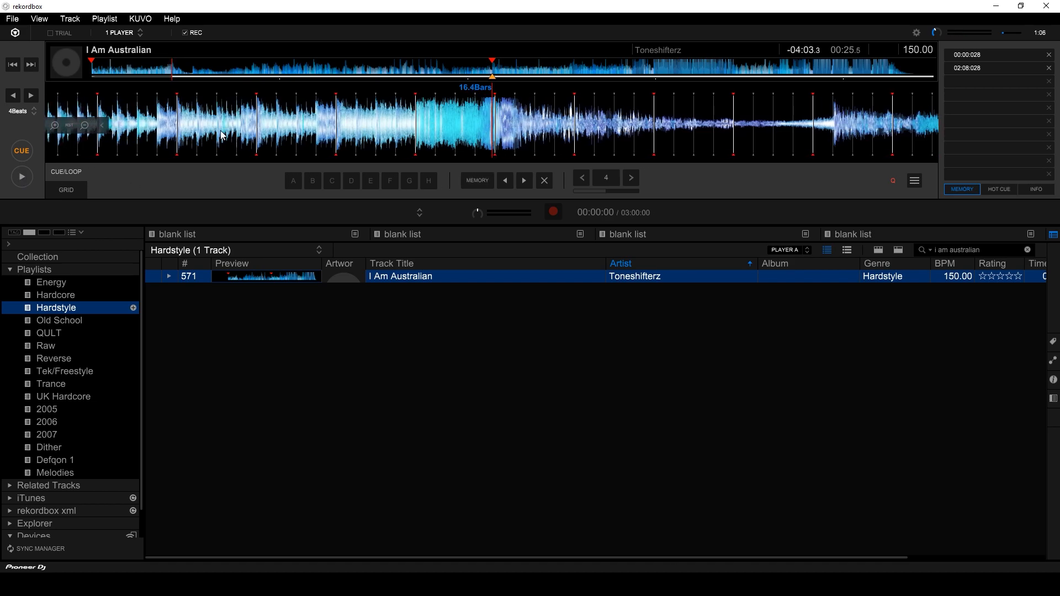
mouse_move(221, 132)
mouse_down()
mouse_move(598, 119)
mouse_move(364, 117)
mouse_move(558, 135)
mouse_move(596, 127)
mouse_move(518, 117)
mouse_up()
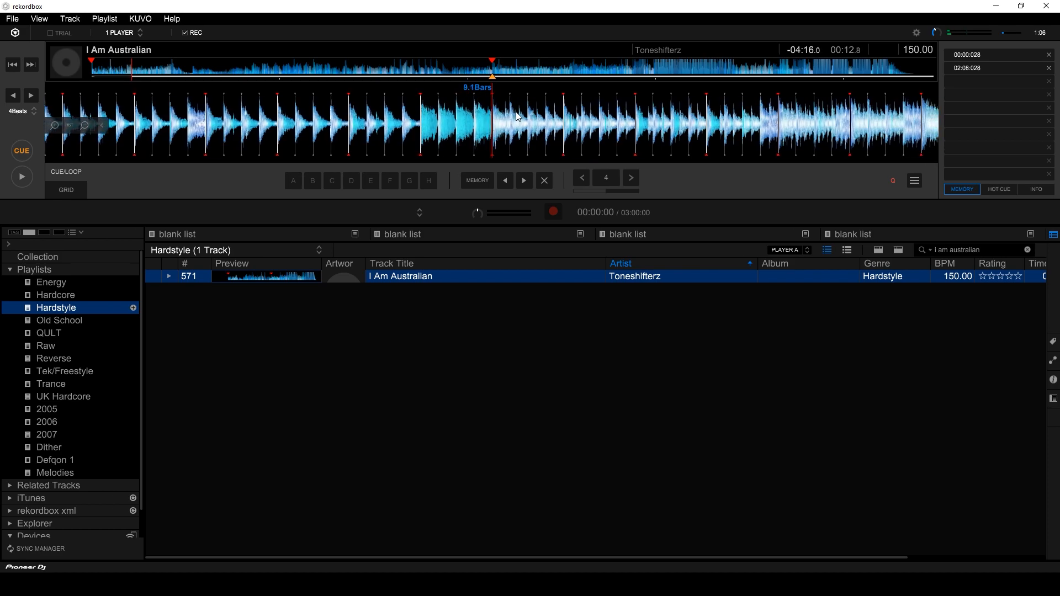
click(23, 152)
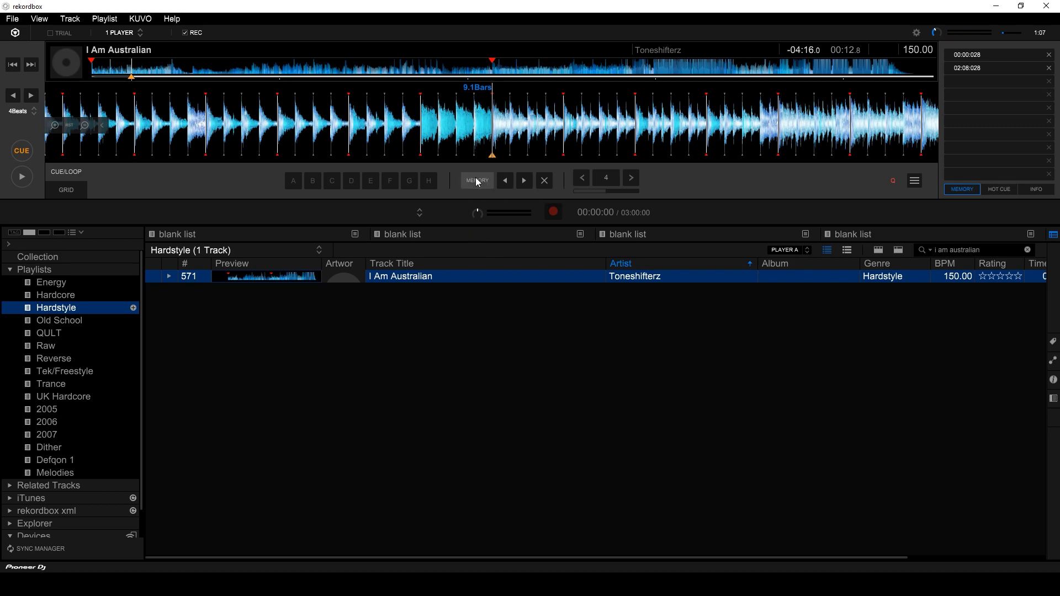
click(475, 182)
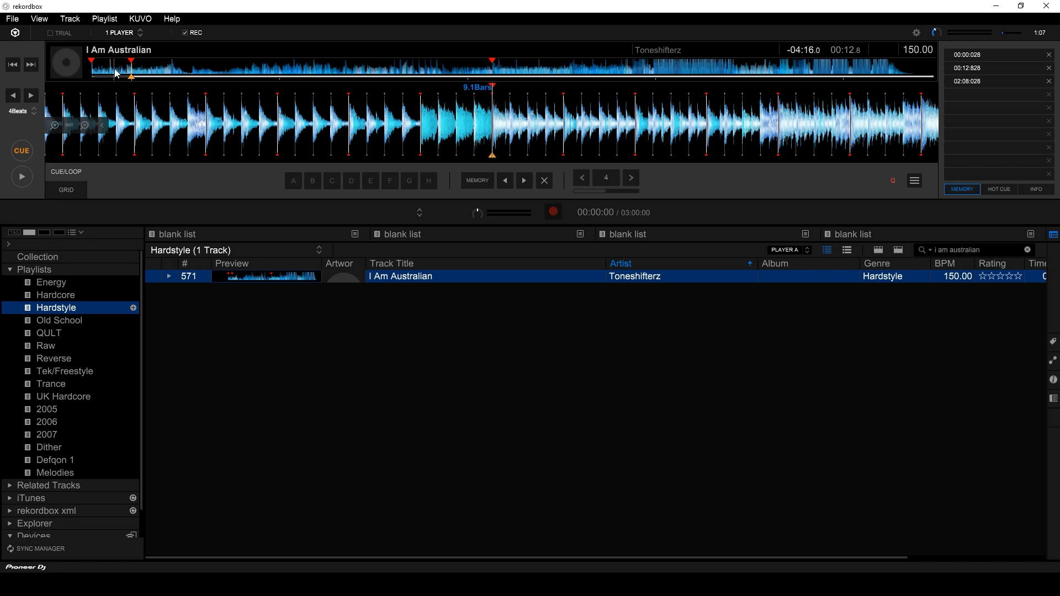
click(94, 69)
drag(459, 133, 531, 132)
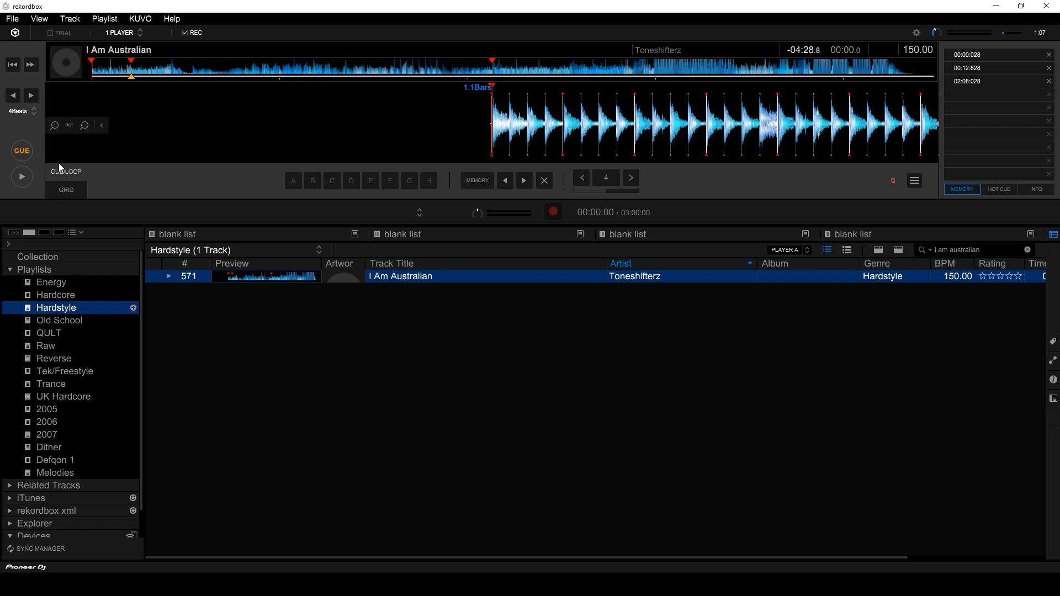
click(16, 181)
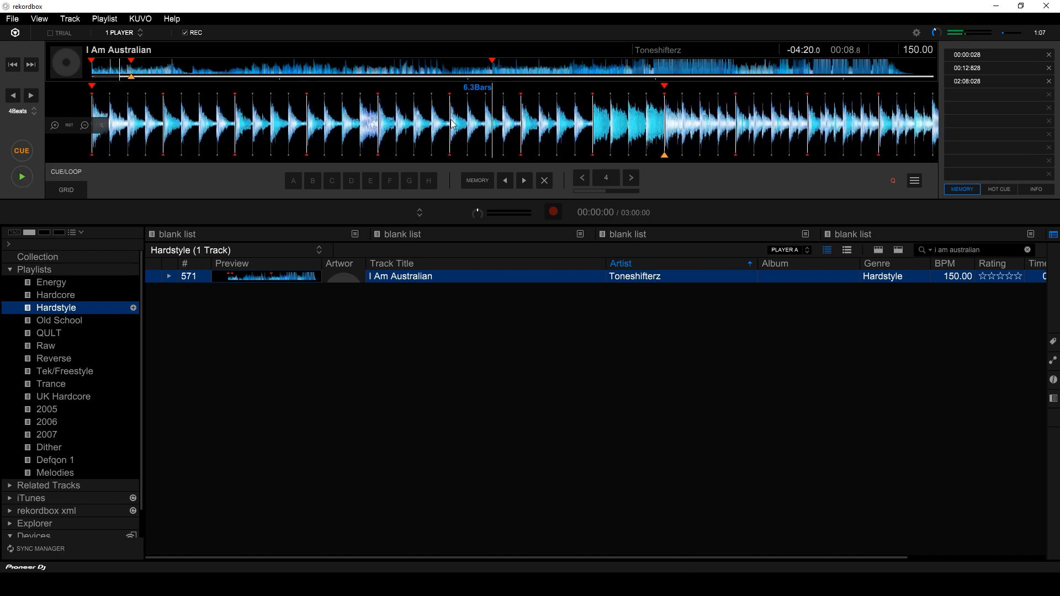
click(26, 178)
drag(165, 122, 826, 150)
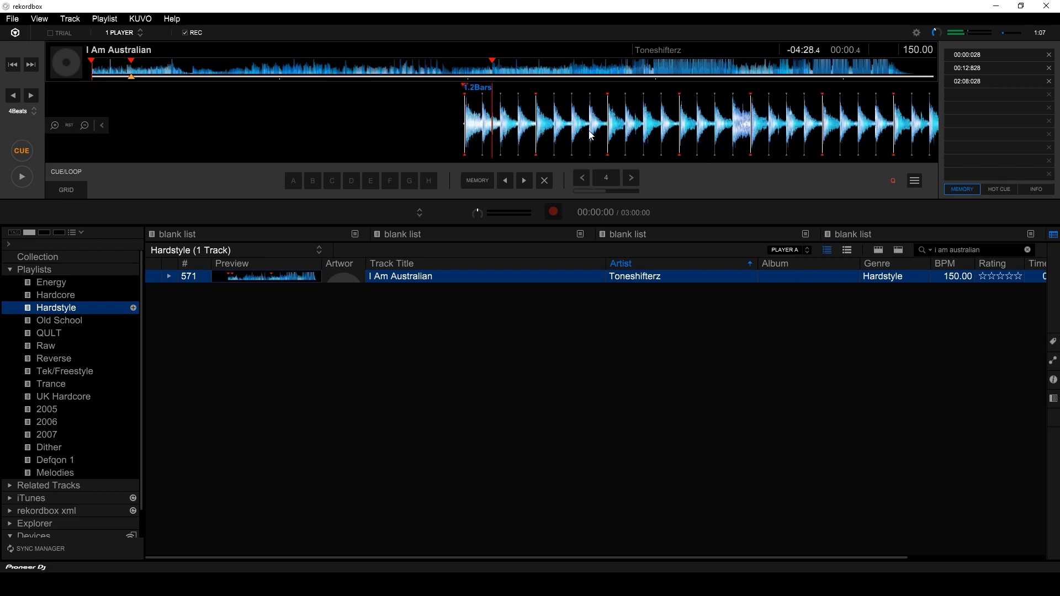
In GRID mode, align the opening kick with the playhead and set it as first beat.
click(69, 192)
drag(547, 145, 566, 141)
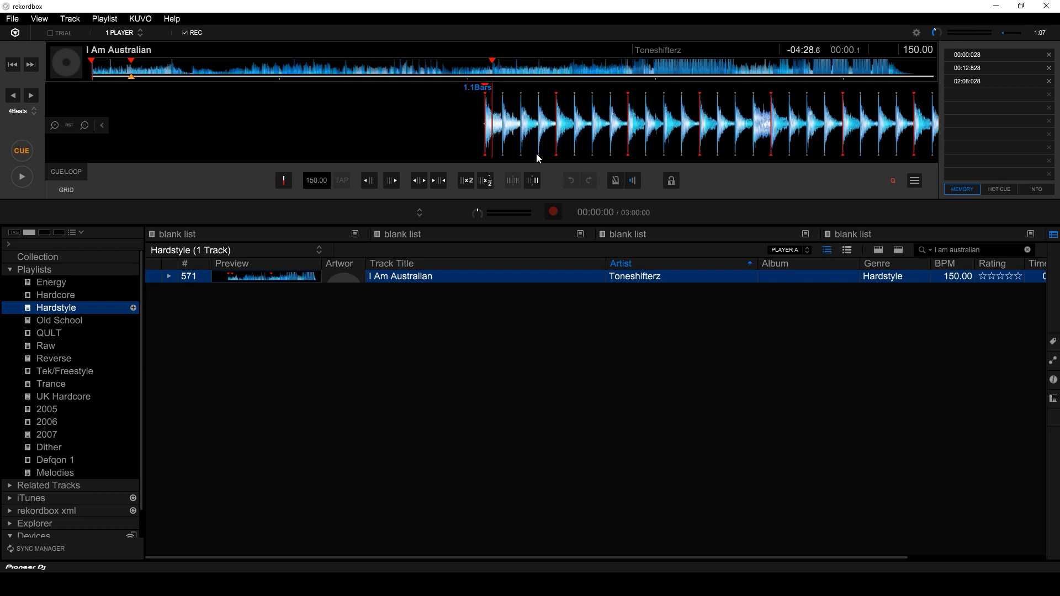
click(286, 181)
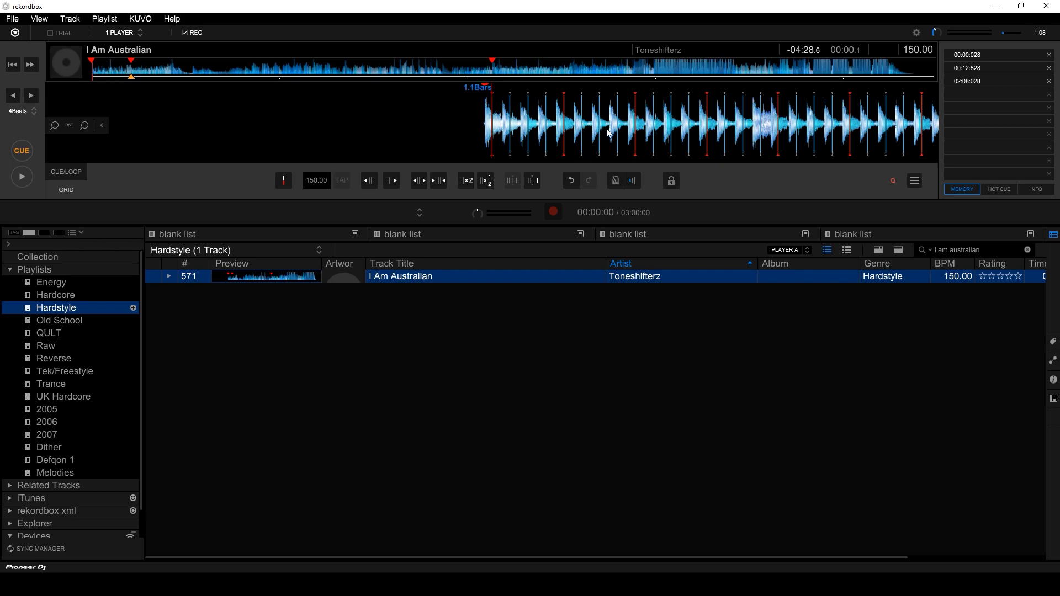
Zoom in, nudge the first kick exactly onto the playhead, and reset the first beat.
drag(501, 124, 509, 124)
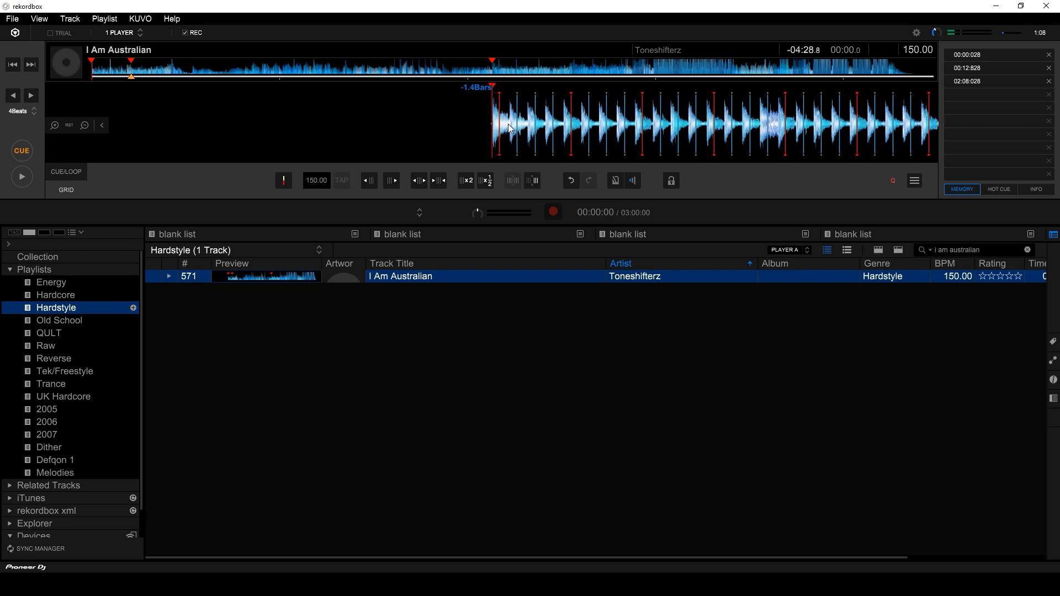
scroll(508, 127, up, 4)
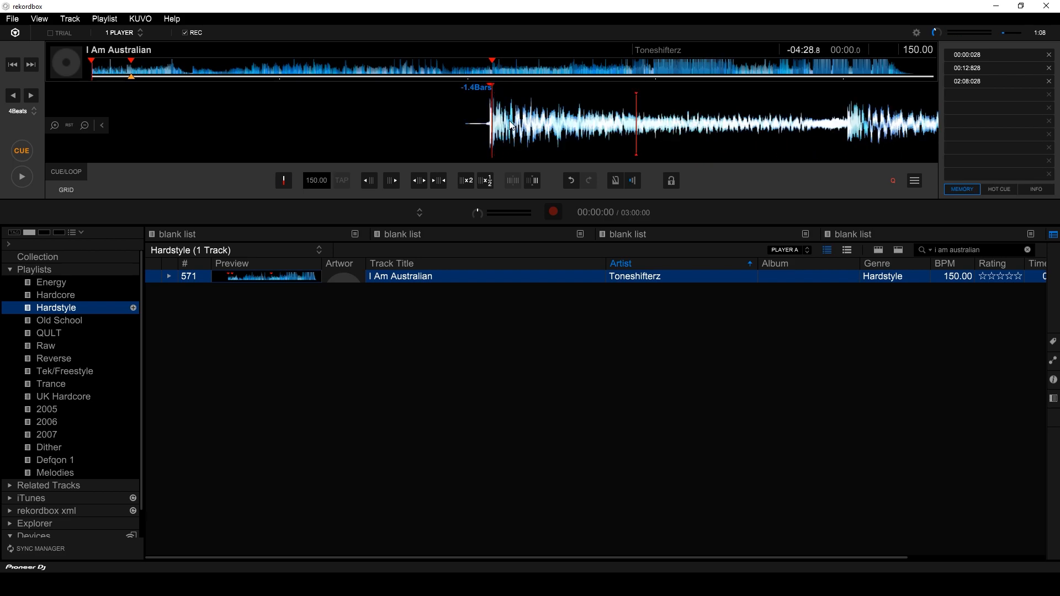
drag(507, 118, 510, 119)
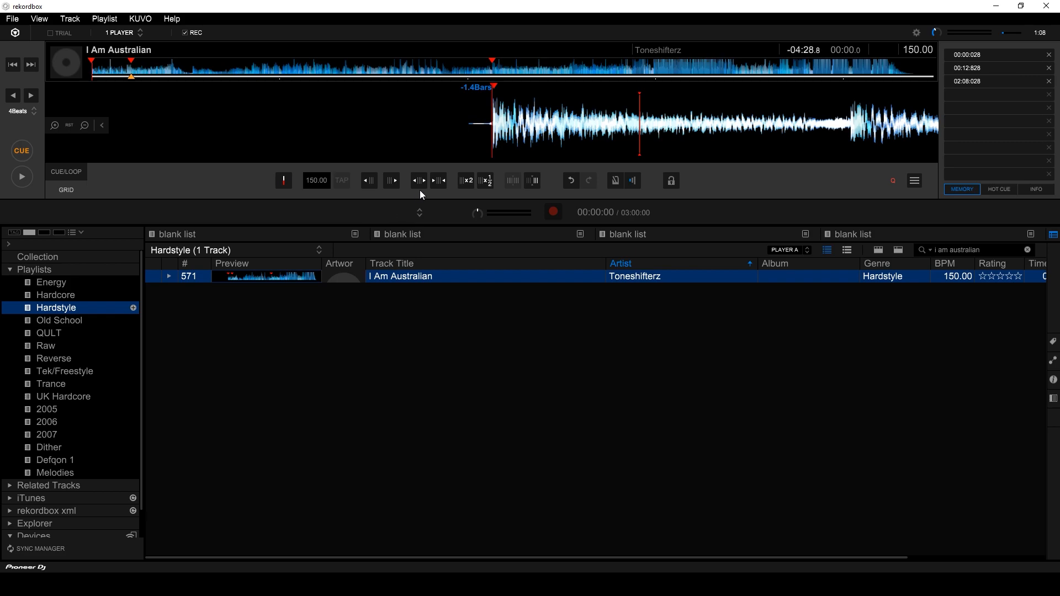
click(292, 184)
Check the 150 BPM grid lines against the kicks further in, near 25 seconds.
scroll(537, 131, down, 3)
scroll(538, 132, down, 1)
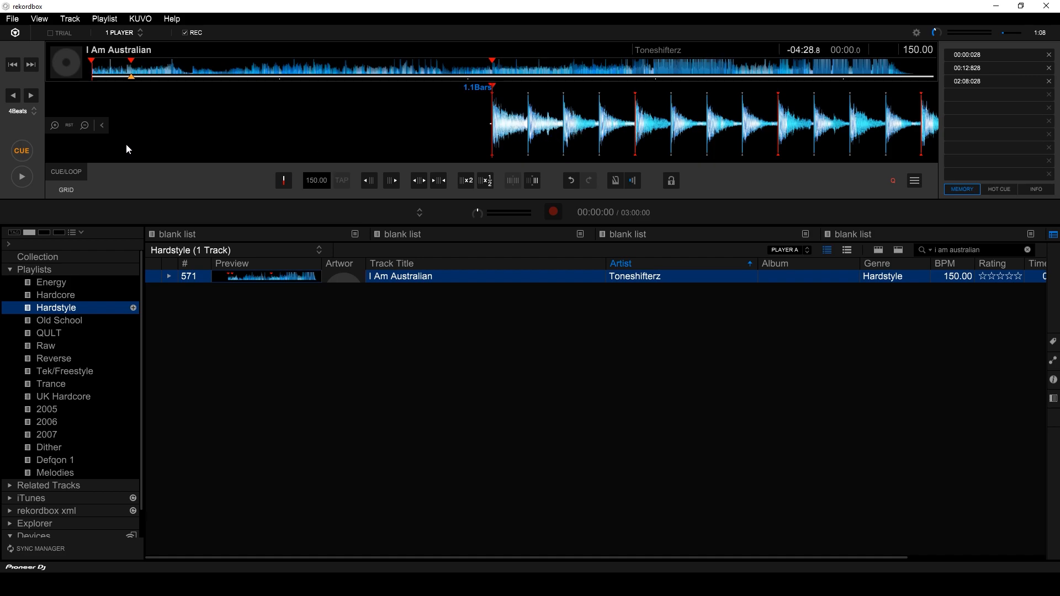
drag(563, 138, 528, 135)
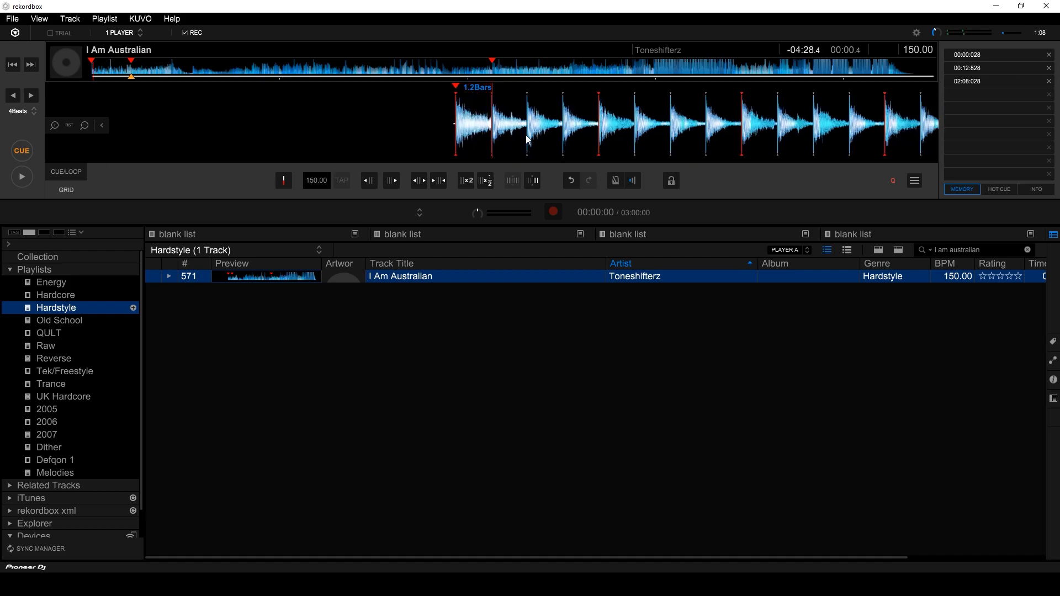
click(282, 180)
scroll(526, 135, down, 2)
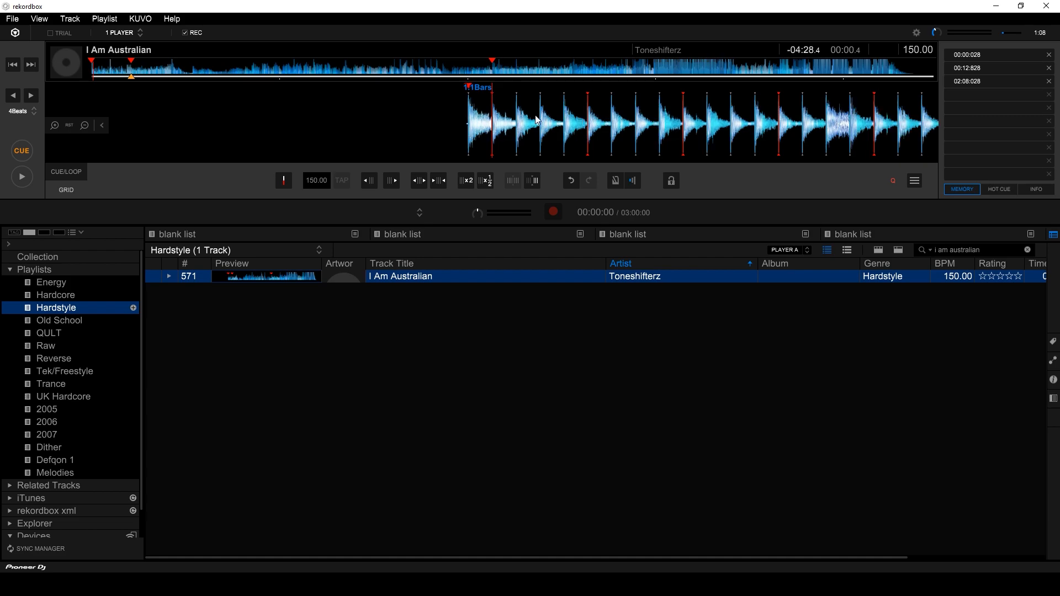
drag(671, 124, 299, 118)
scroll(519, 132, down, 1)
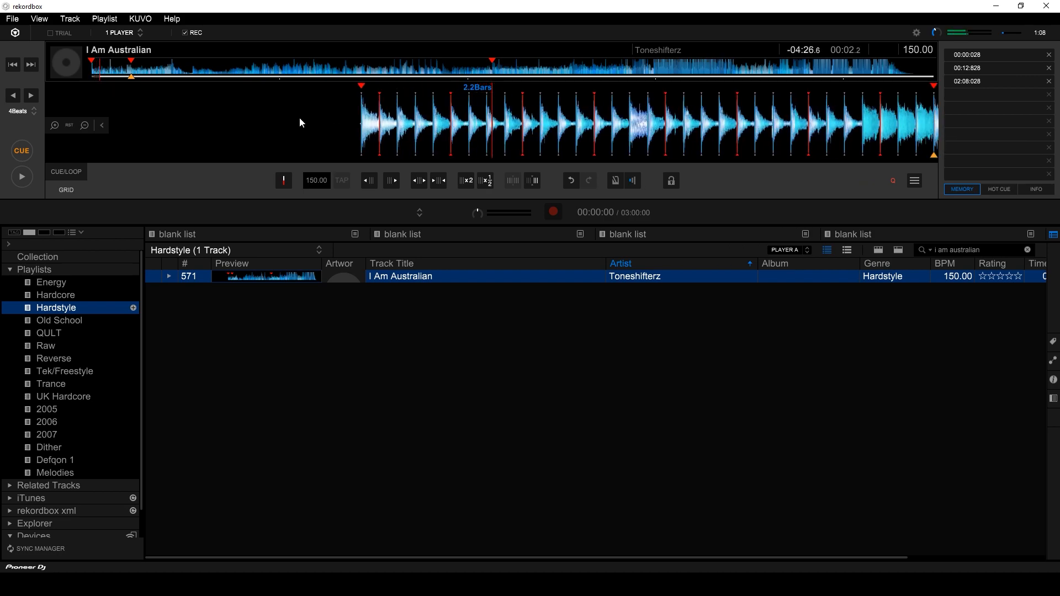
click(173, 68)
drag(545, 126, 496, 122)
Back at the start, re-anchor the first beat on the opening kick.
click(93, 72)
scroll(542, 110, up, 8)
drag(561, 121, 531, 122)
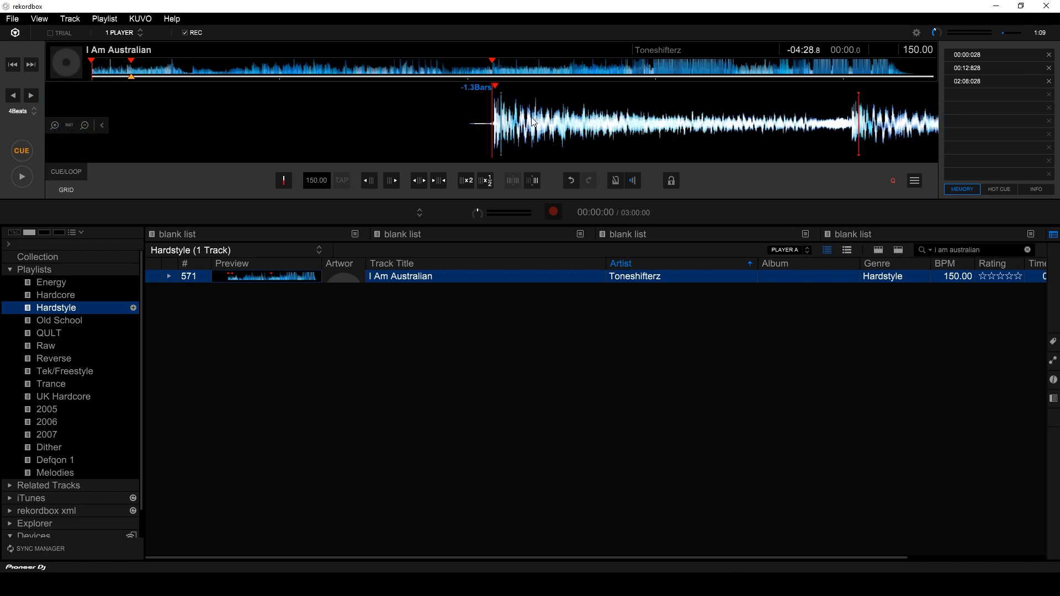
click(281, 185)
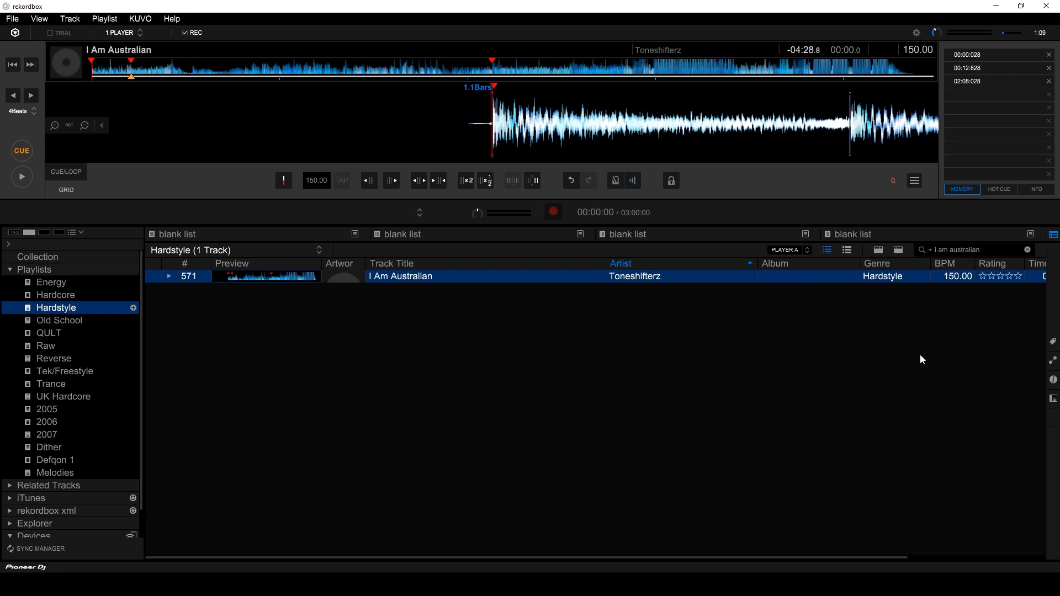
Clear the search box and scroll the Hardstyle track list back to the top of all 571 tracks.
click(1027, 250)
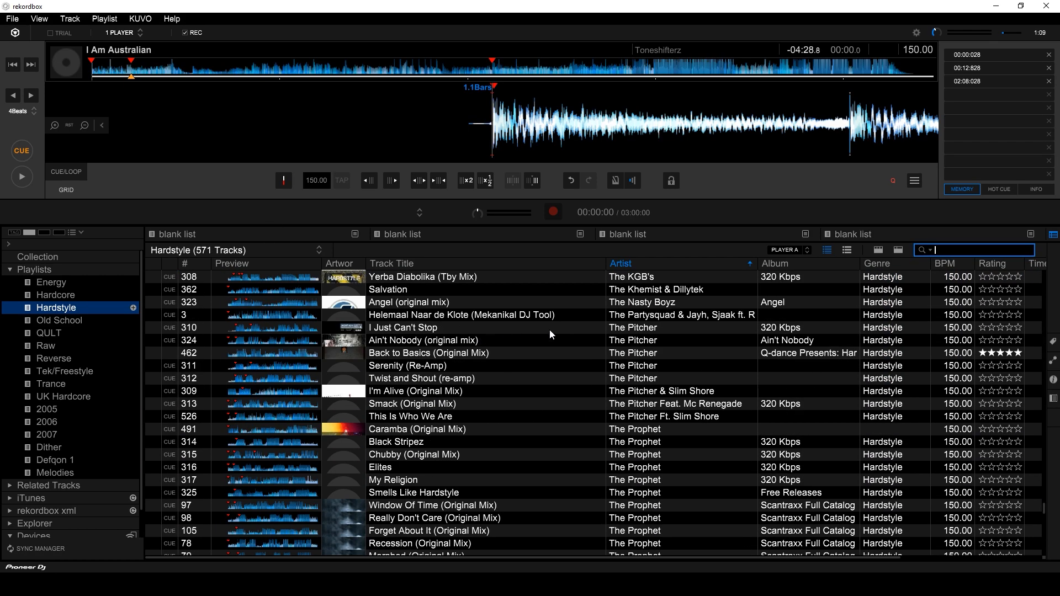
drag(1045, 511, 1039, 253)
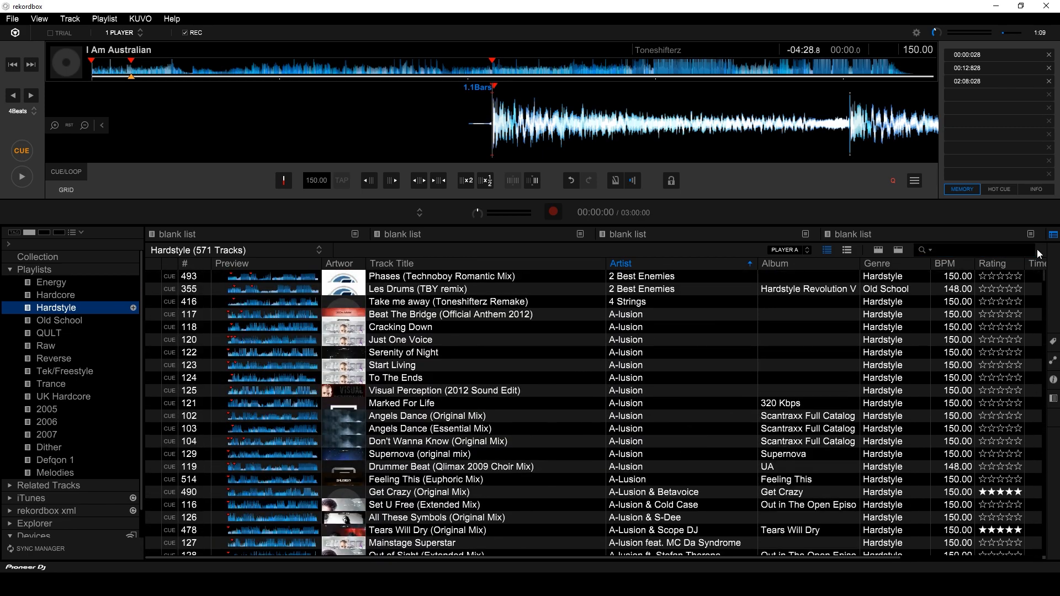